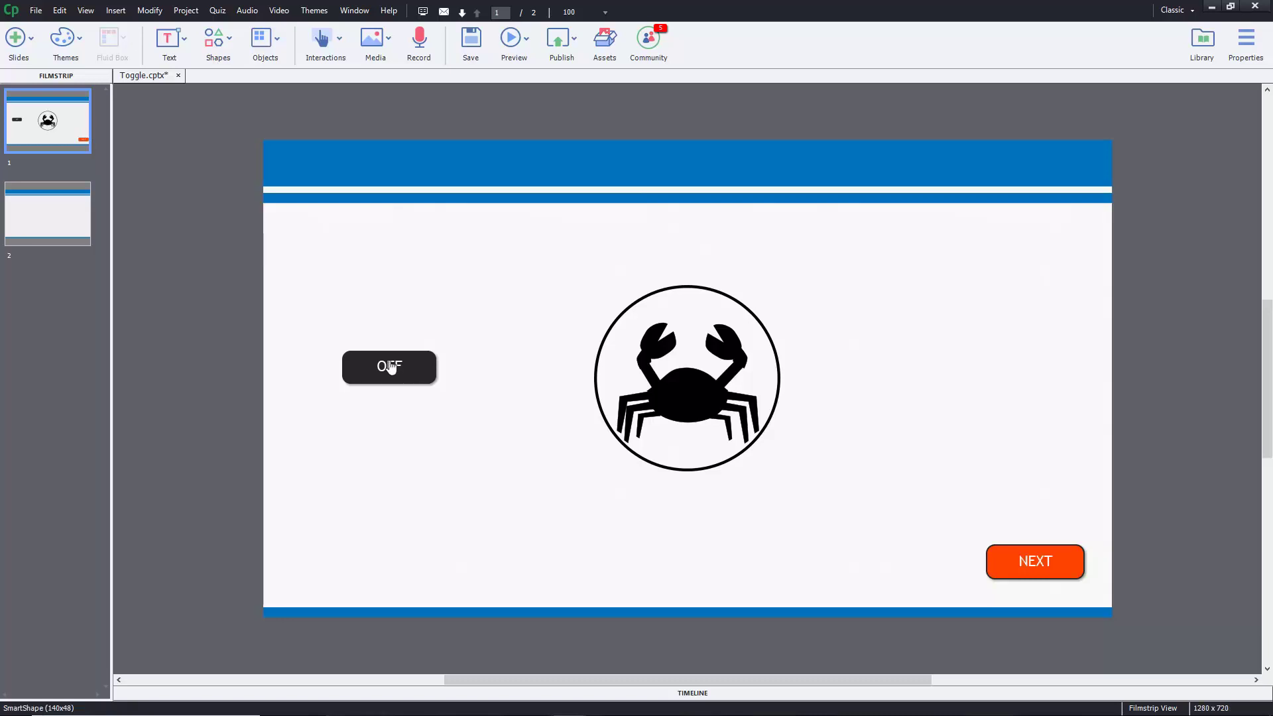
- Look over slide 2, return to the crab slide 1, and bring up the Preview options
{"action": "left_click", "coordinate": [45, 212]}
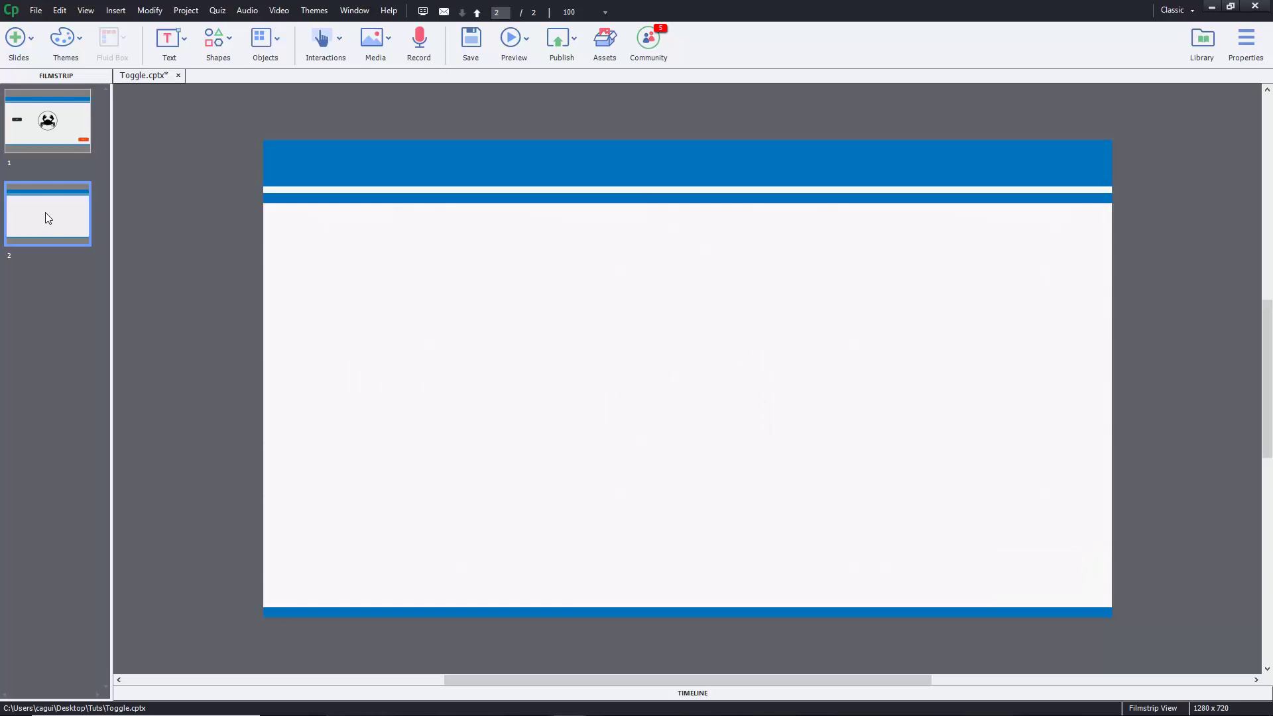
{"action": "left_click", "coordinate": [56, 147]}
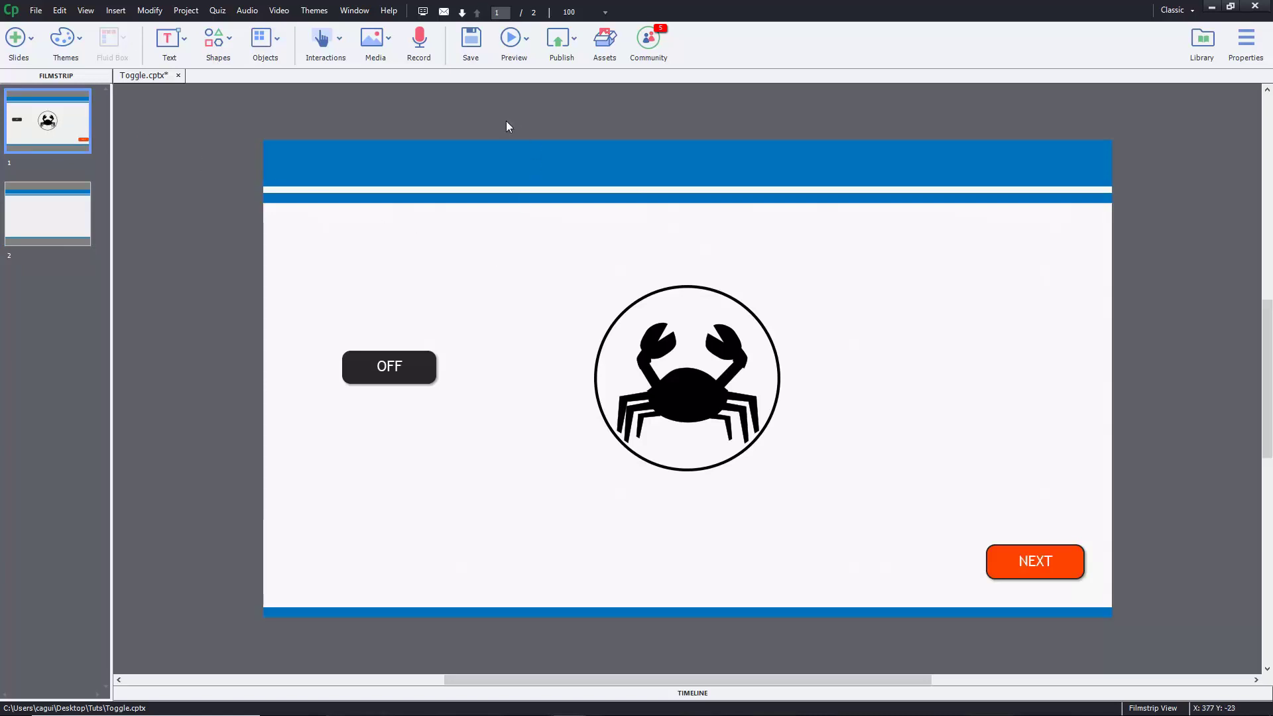
{"action": "left_click", "coordinate": [516, 49]}
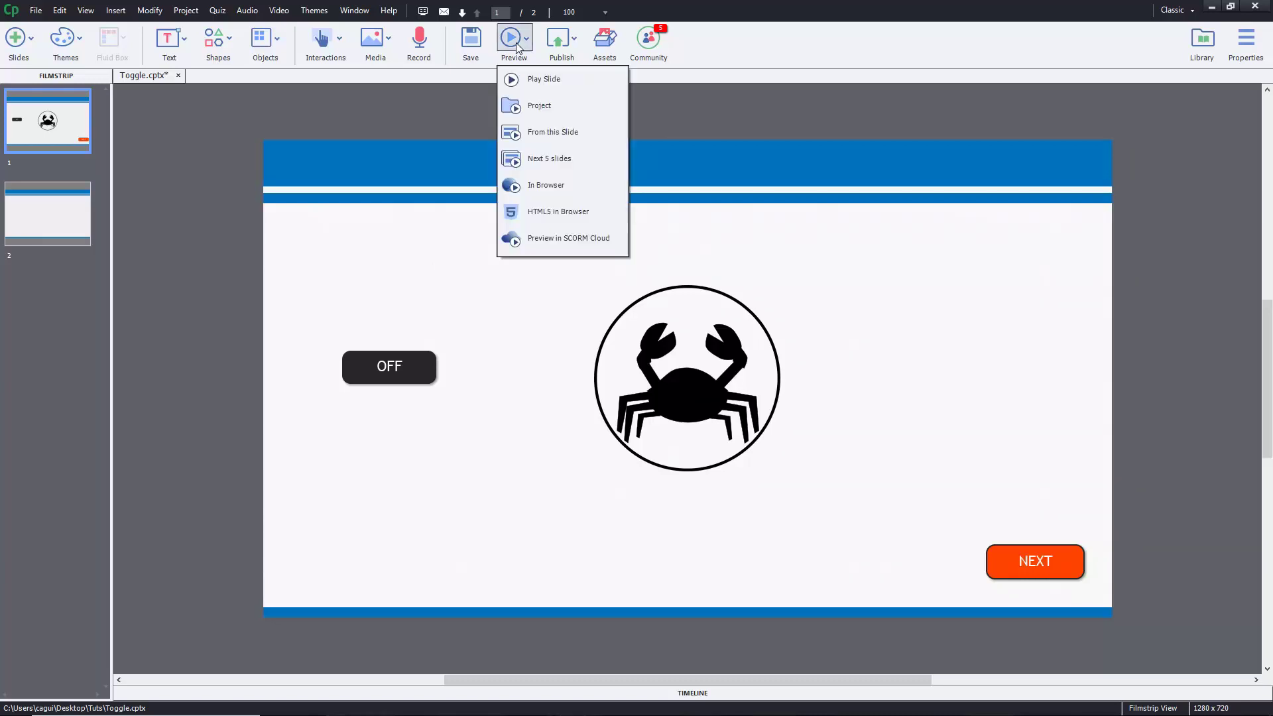
- Preview the project as HTML5 in the browser and toggle the crab red (ON) and back off
{"action": "left_click", "coordinate": [590, 211]}
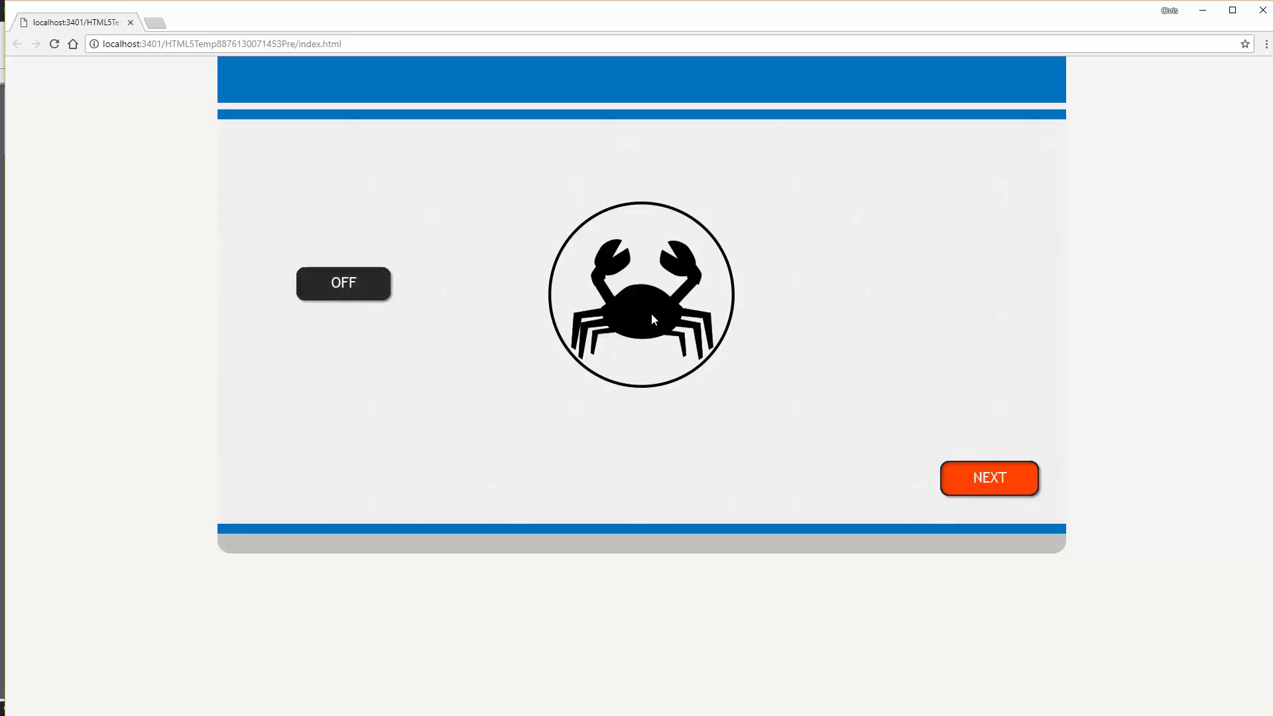
{"action": "left_click", "coordinate": [359, 285]}
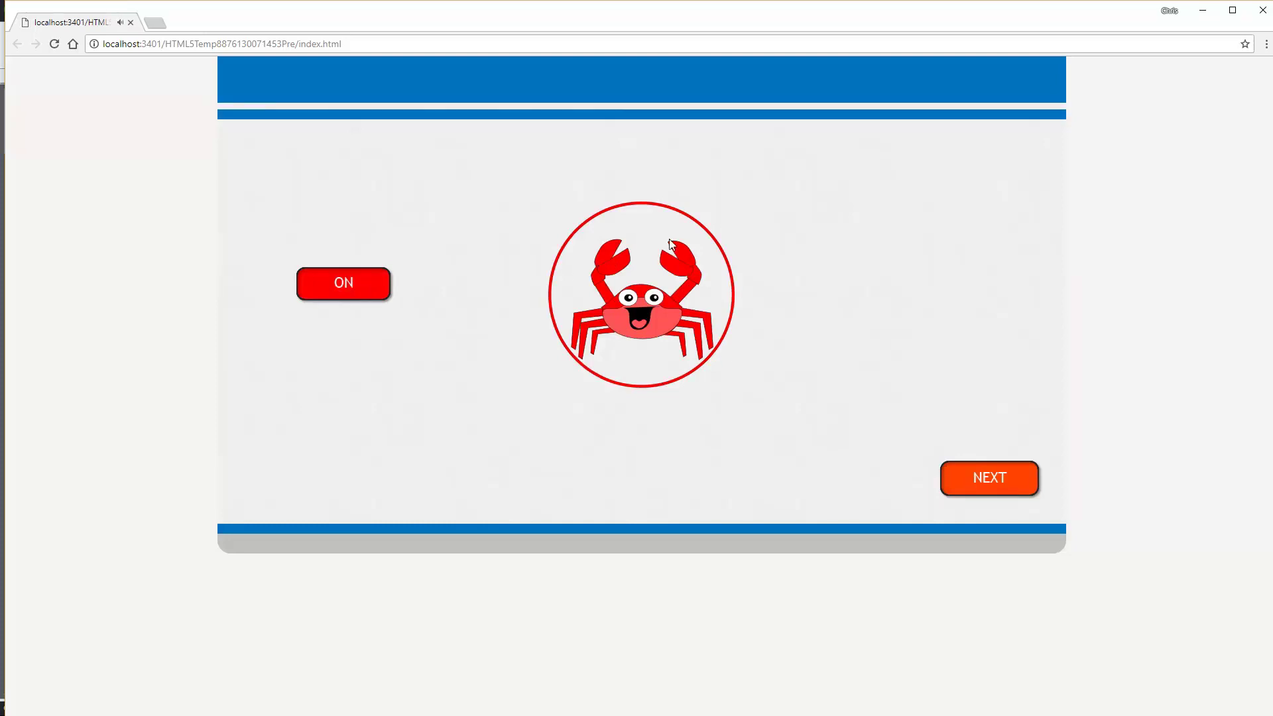
{"action": "left_click", "coordinate": [381, 293]}
{"action": "left_click", "coordinate": [377, 292]}
{"action": "left_click", "coordinate": [365, 294]}
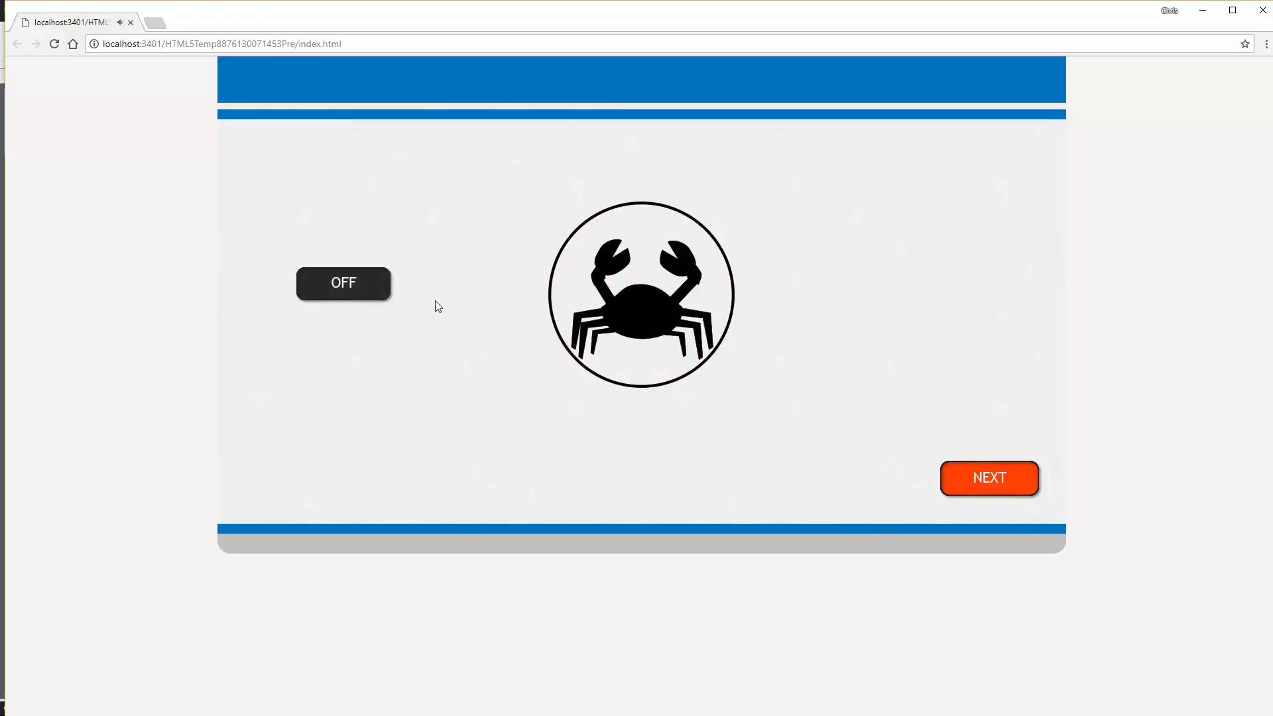
- Toggle the OFF/ON button repeatedly to confirm the crab switches between red and black
{"action": "left_click", "coordinate": [355, 285]}
{"action": "left_click", "coordinate": [355, 285]}
{"action": "left_click", "coordinate": [357, 283]}
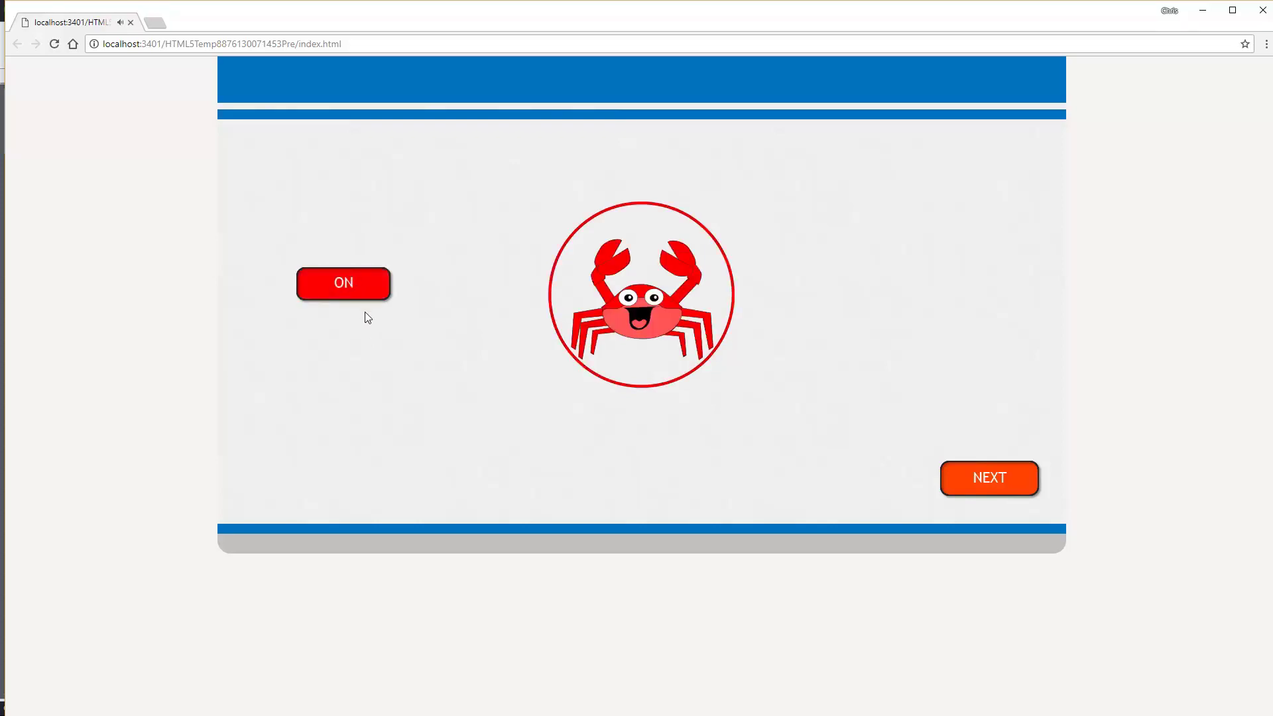
{"action": "left_click", "coordinate": [360, 289]}
{"action": "left_click", "coordinate": [359, 291]}
- Close the browser preview and place crab_w_shells_off.png on slide 2
{"action": "left_click", "coordinate": [1265, 9]}
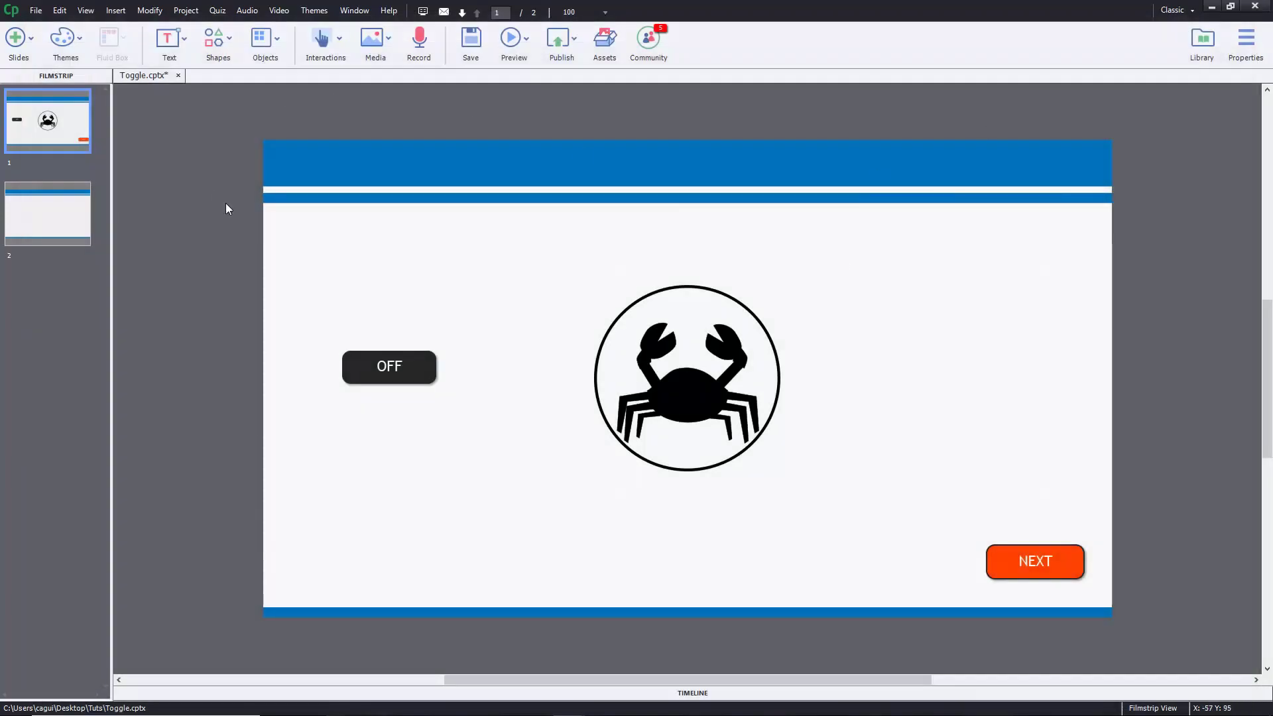
{"action": "left_click", "coordinate": [62, 208]}
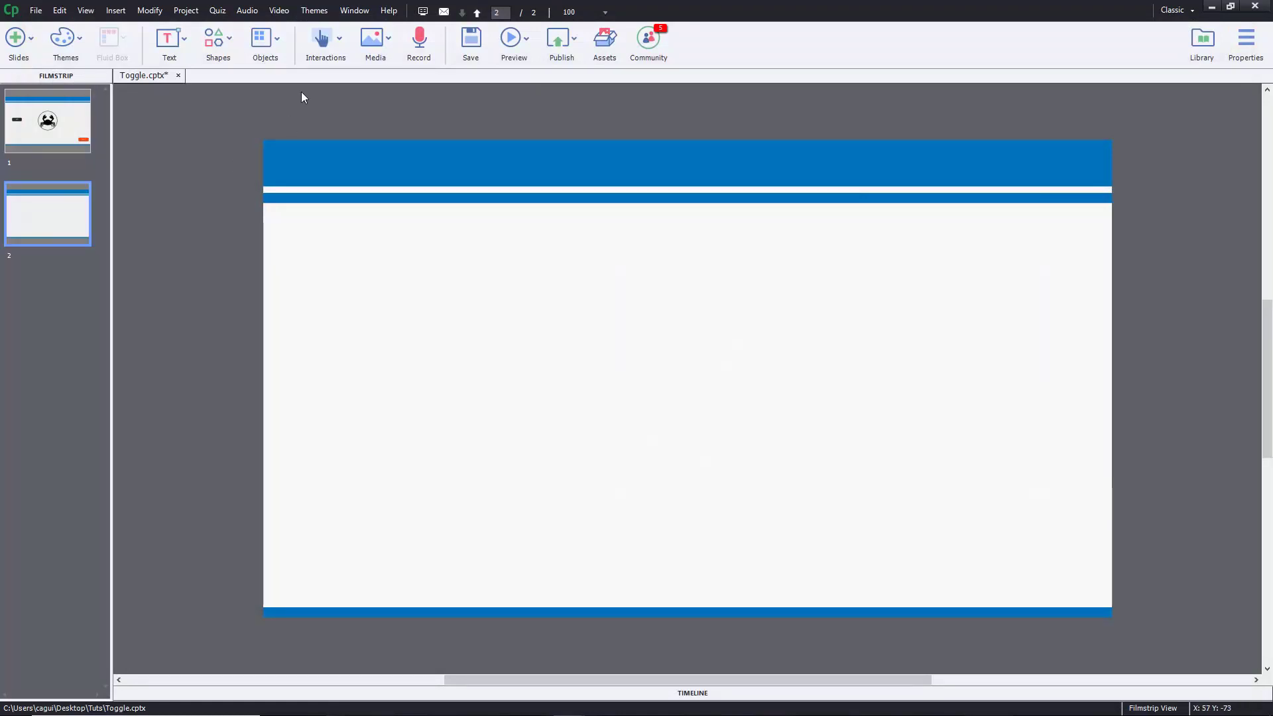
{"action": "left_click", "coordinate": [381, 41]}
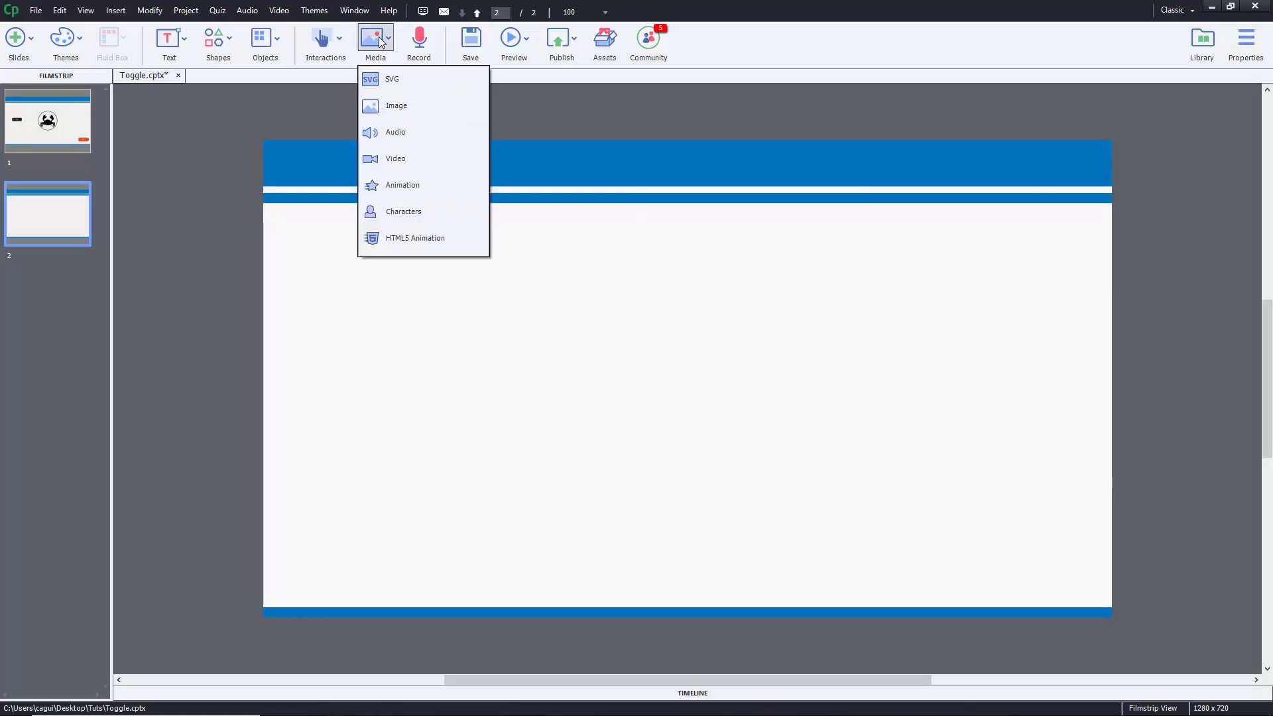
{"action": "left_click", "coordinate": [399, 103]}
{"action": "left_click", "coordinate": [382, 126]}
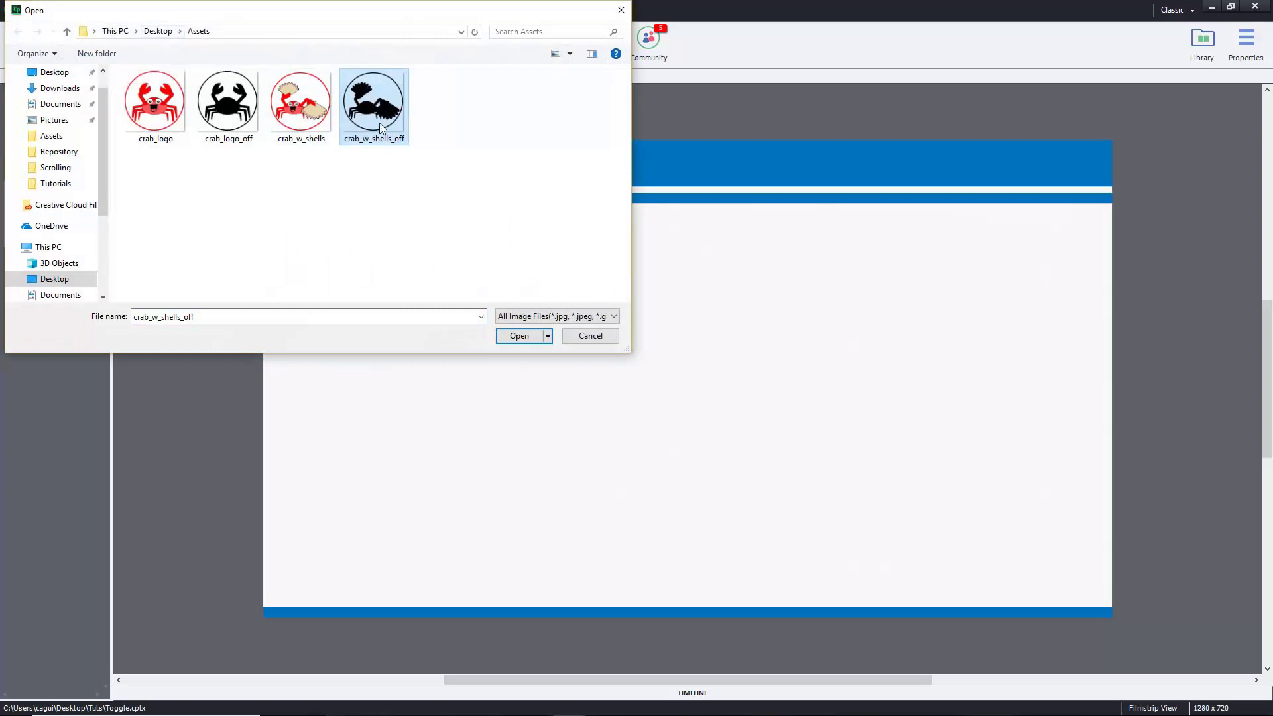
{"action": "left_click", "coordinate": [524, 337]}
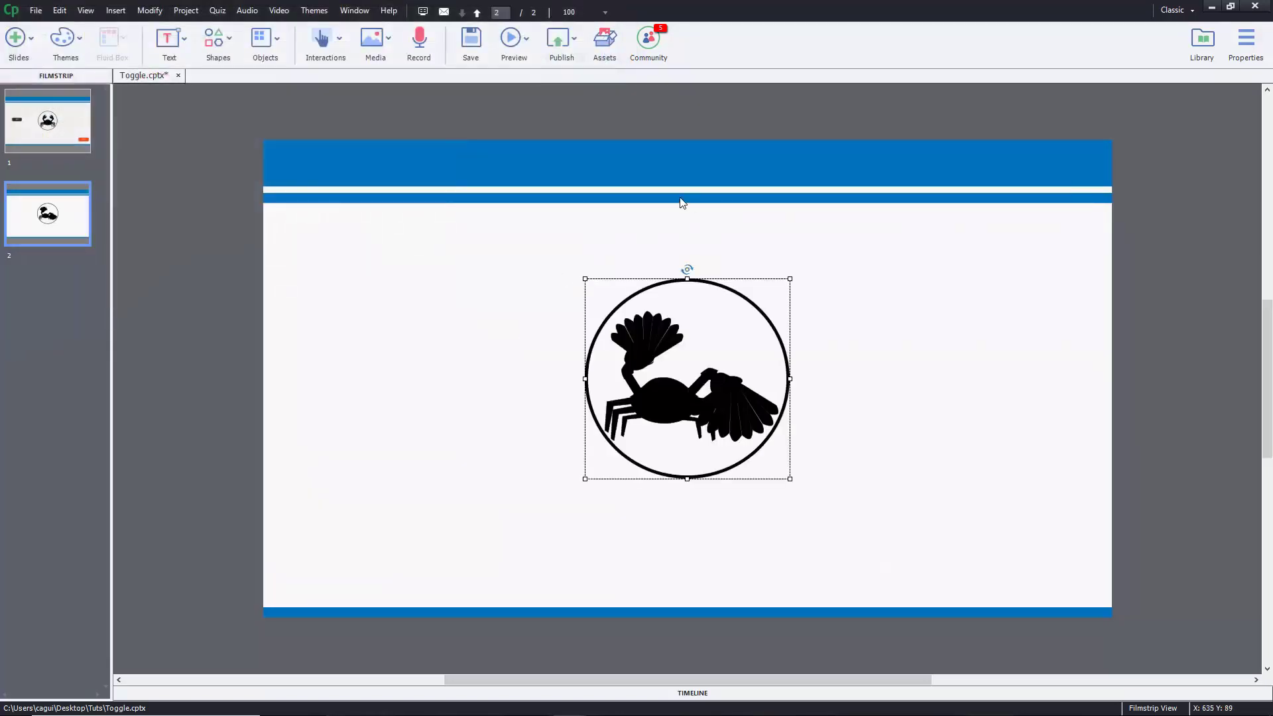
- Rename the inserted image to Crab_w_shells in its properties
{"action": "left_click", "coordinate": [1233, 60]}
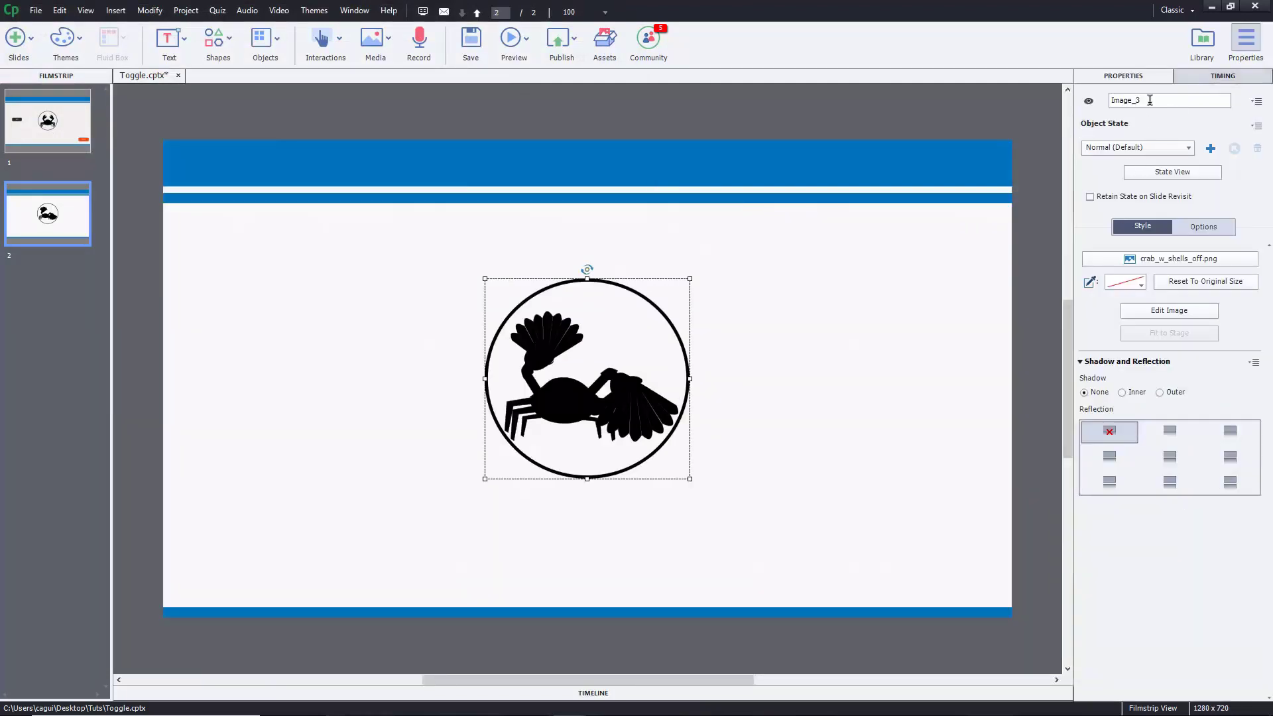
{"action": "double_click", "coordinate": [1150, 100]}
{"action": "type", "text": "Crab_w_shells"}
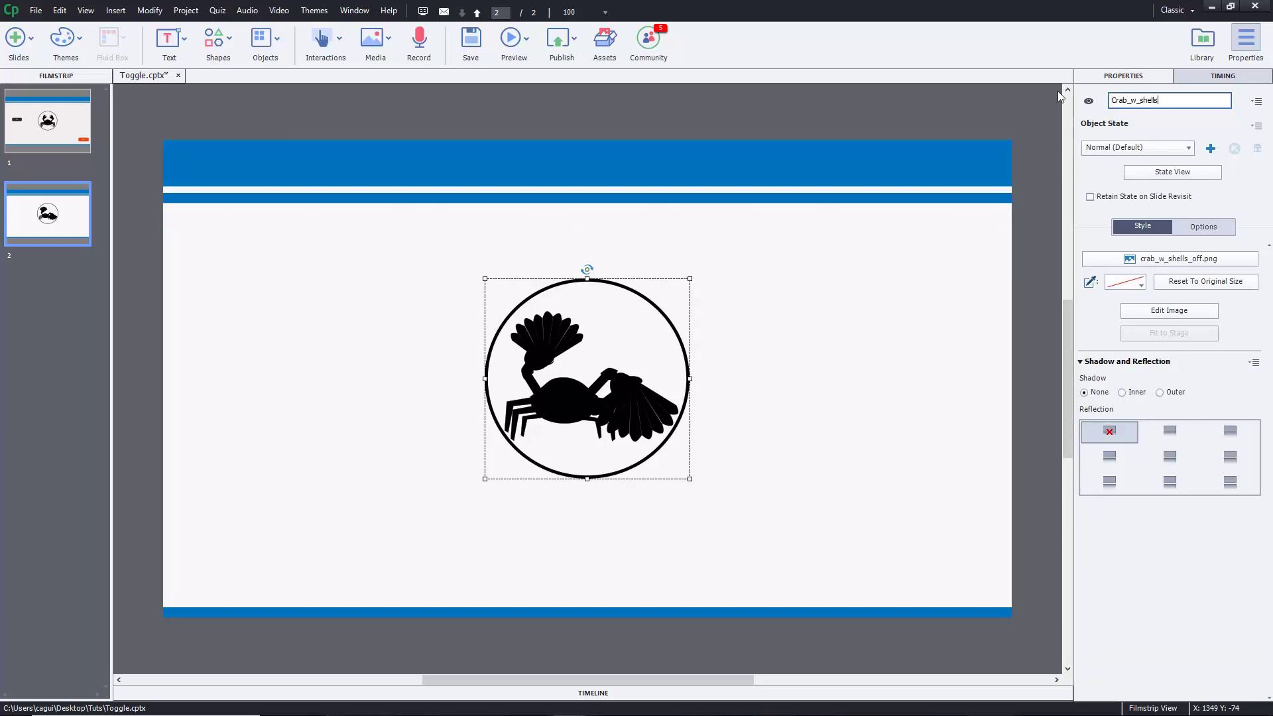
{"action": "key", "text": "Return"}
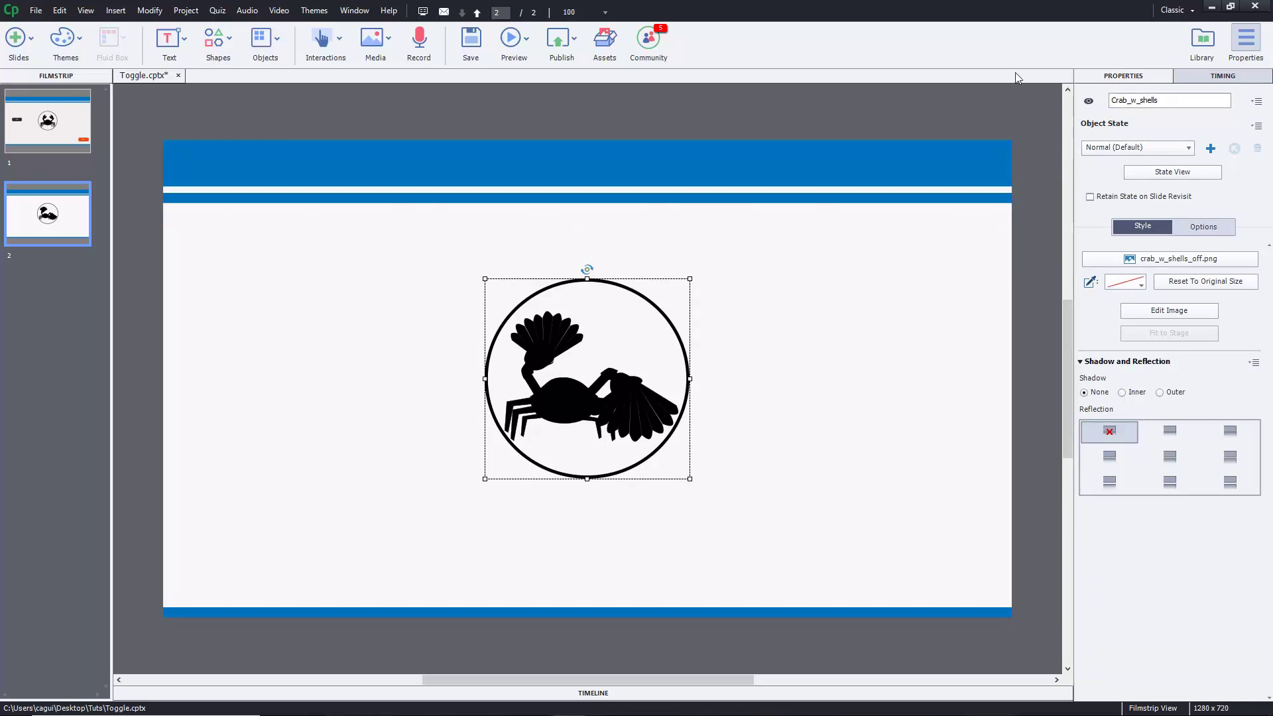
- Add a new state named On to the Crab_w_shells image
{"action": "left_click", "coordinate": [1172, 173]}
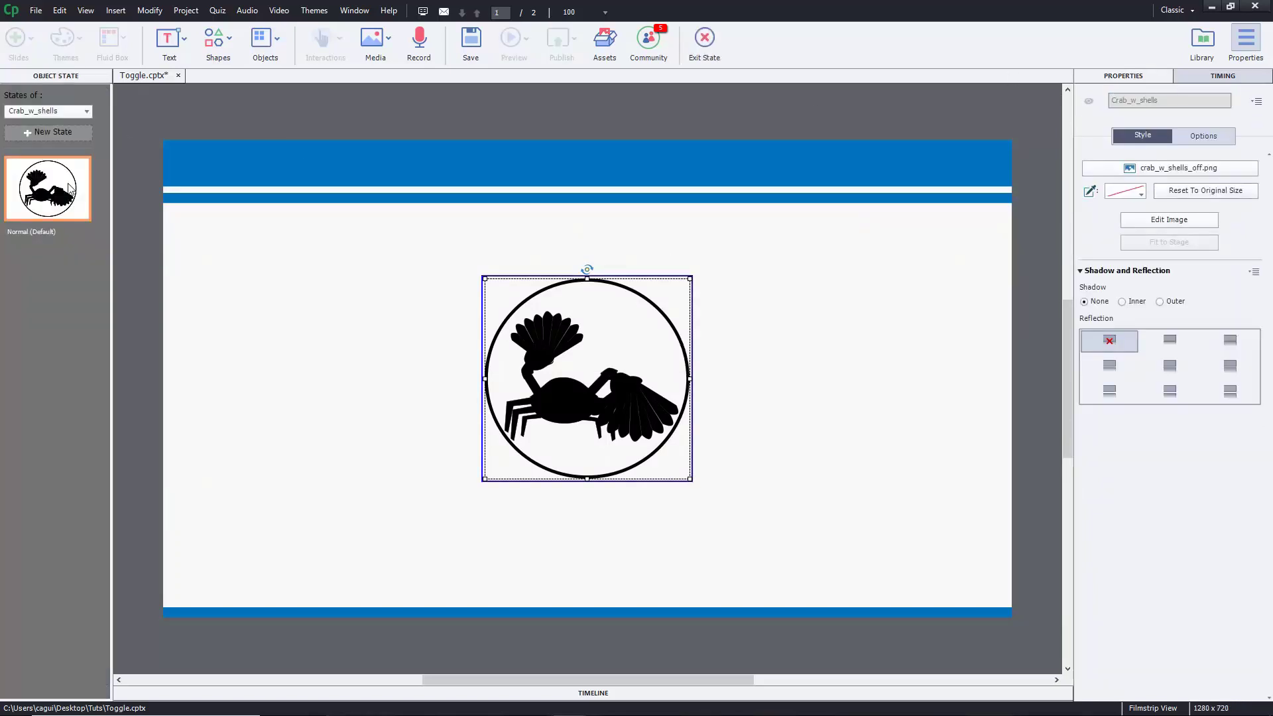
{"action": "left_click", "coordinate": [28, 136]}
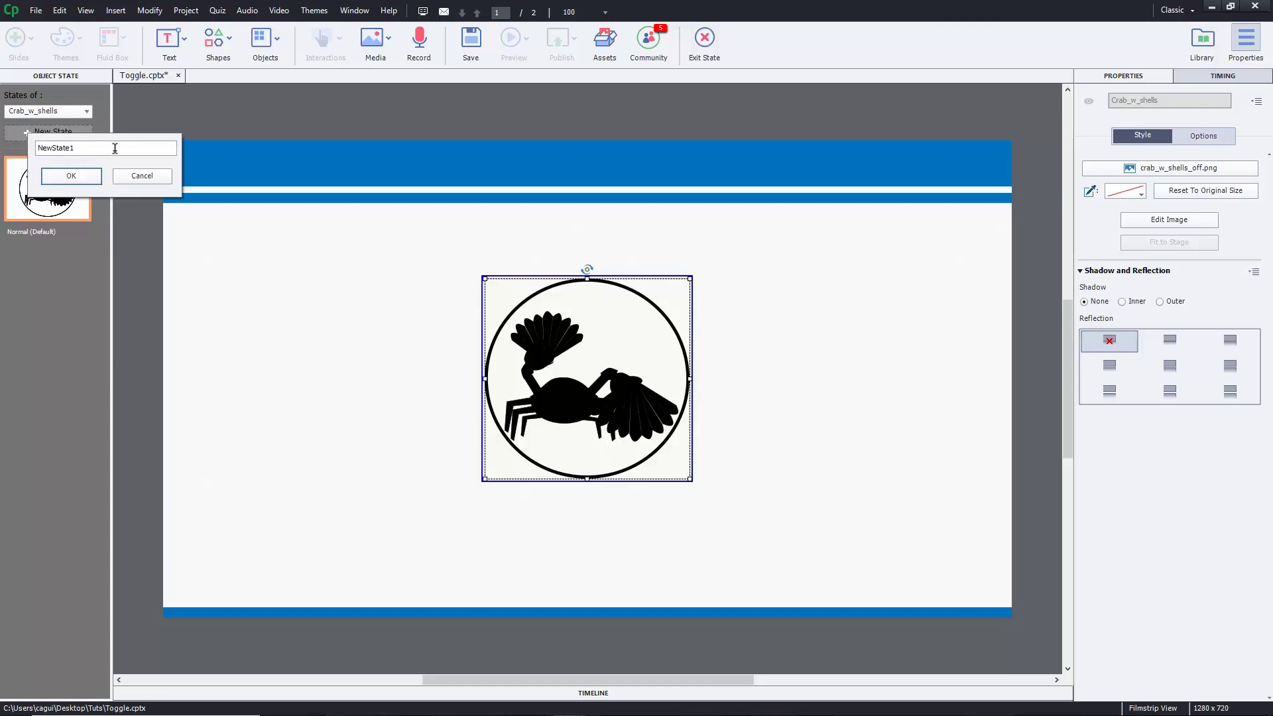
{"action": "left_click_drag", "start_coordinate": [113, 147], "coordinate": [25, 158]}
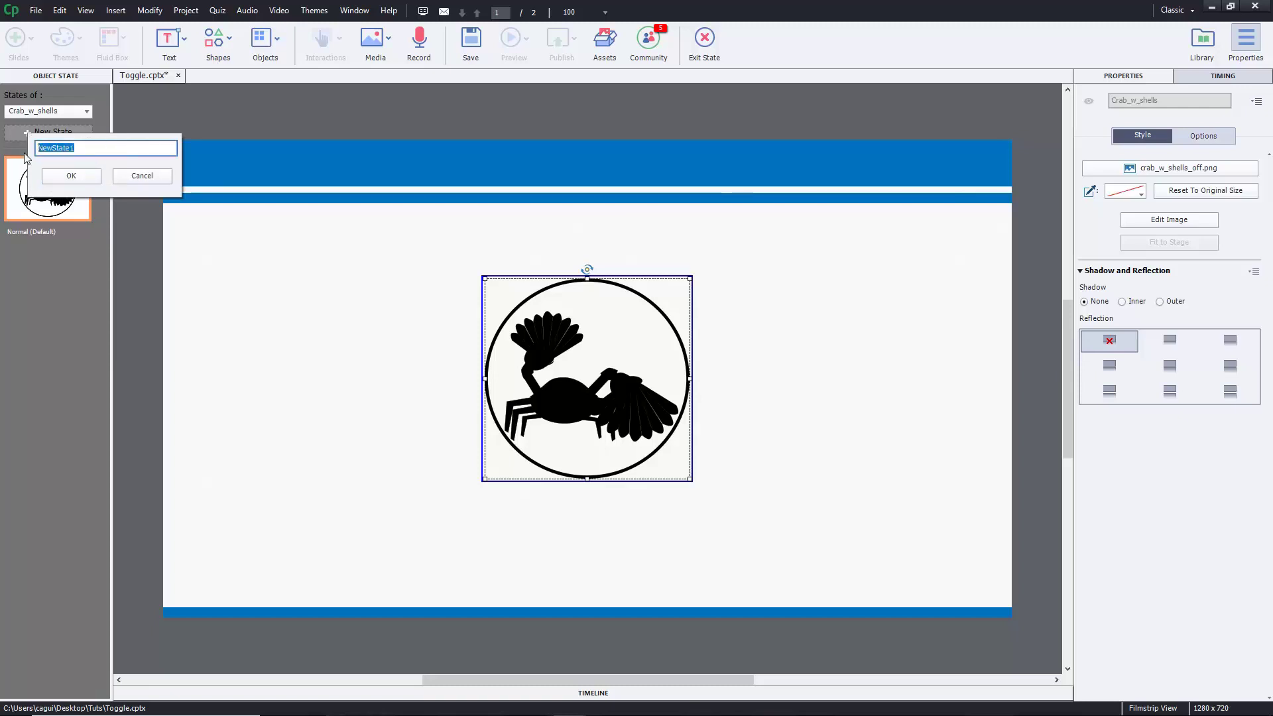
{"action": "type", "text": "Off"}
{"action": "left_click", "coordinate": [57, 177]}
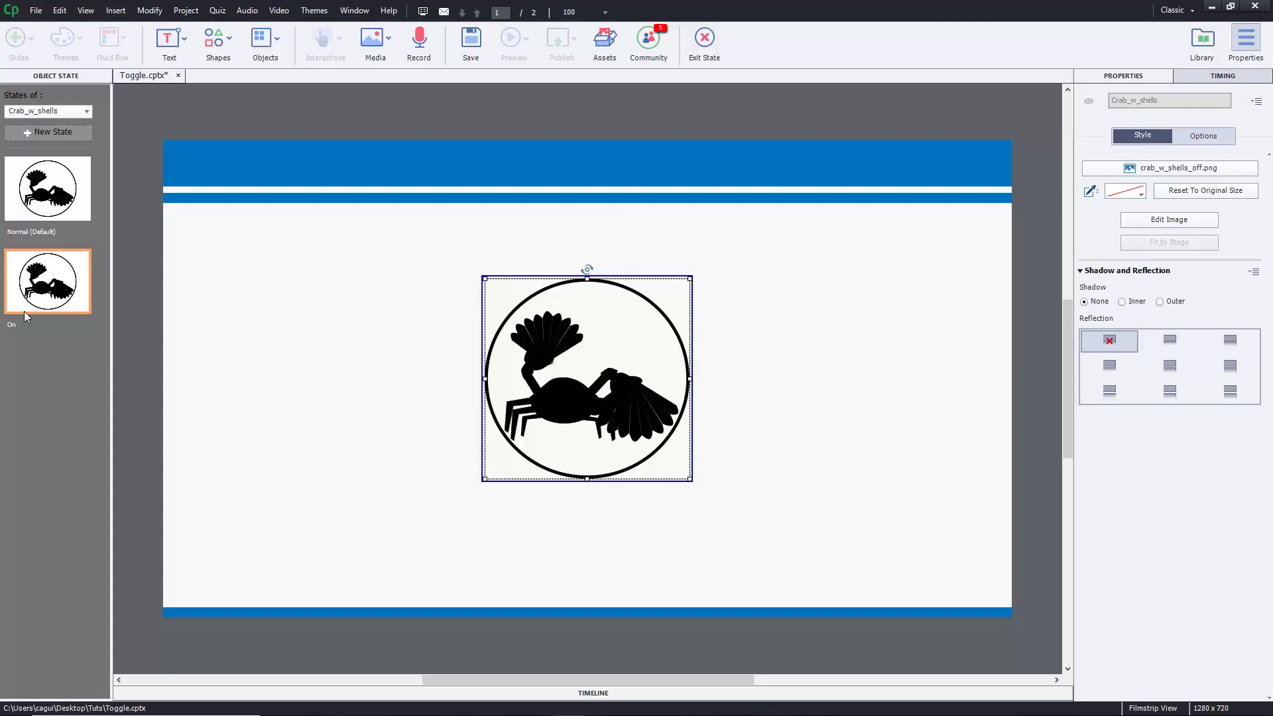
- Replace the black crab in the On state with the red crab_w_shells.png and exit state editing
{"action": "right_click", "coordinate": [572, 386]}
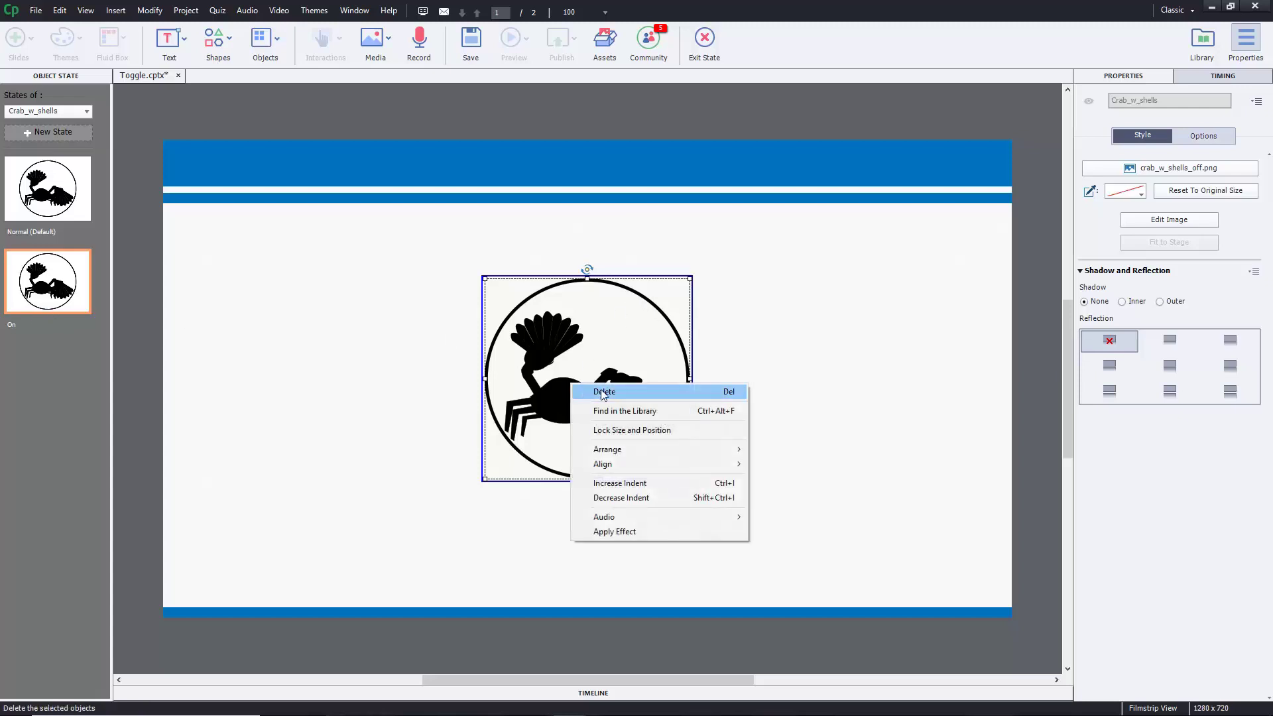
{"action": "left_click", "coordinate": [604, 392]}
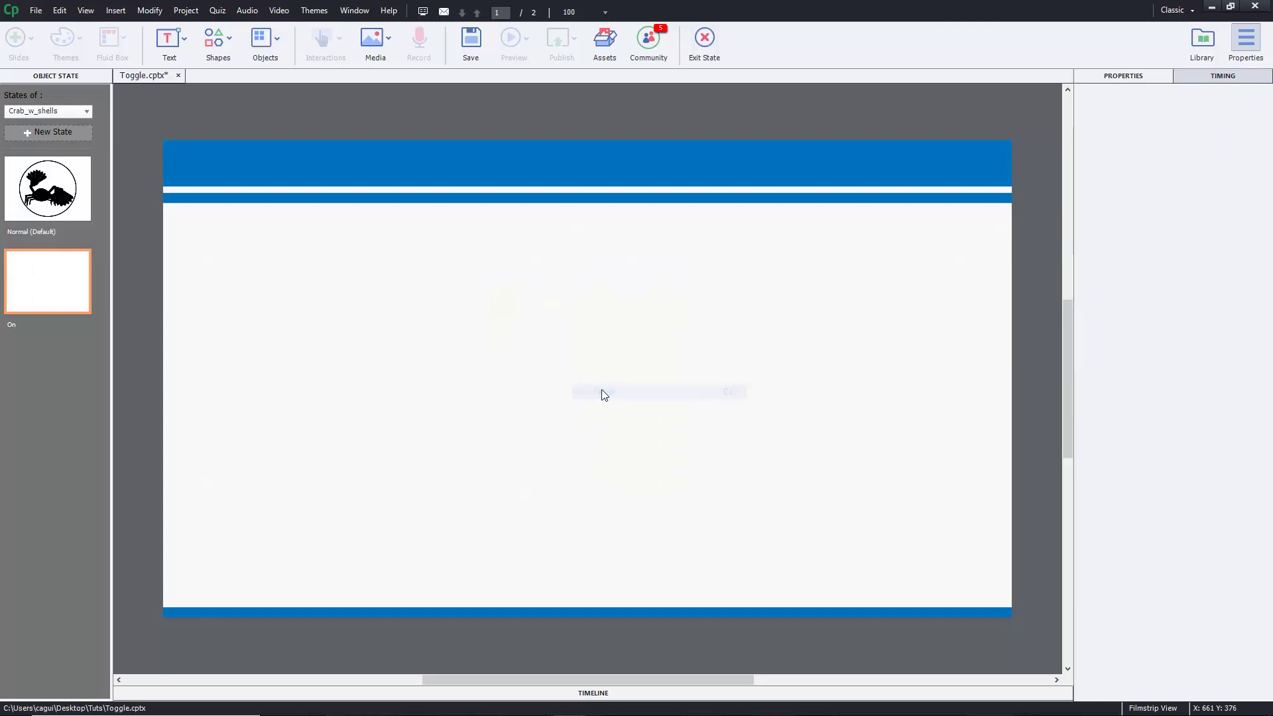
{"action": "left_click", "coordinate": [376, 38]}
{"action": "left_click", "coordinate": [398, 106]}
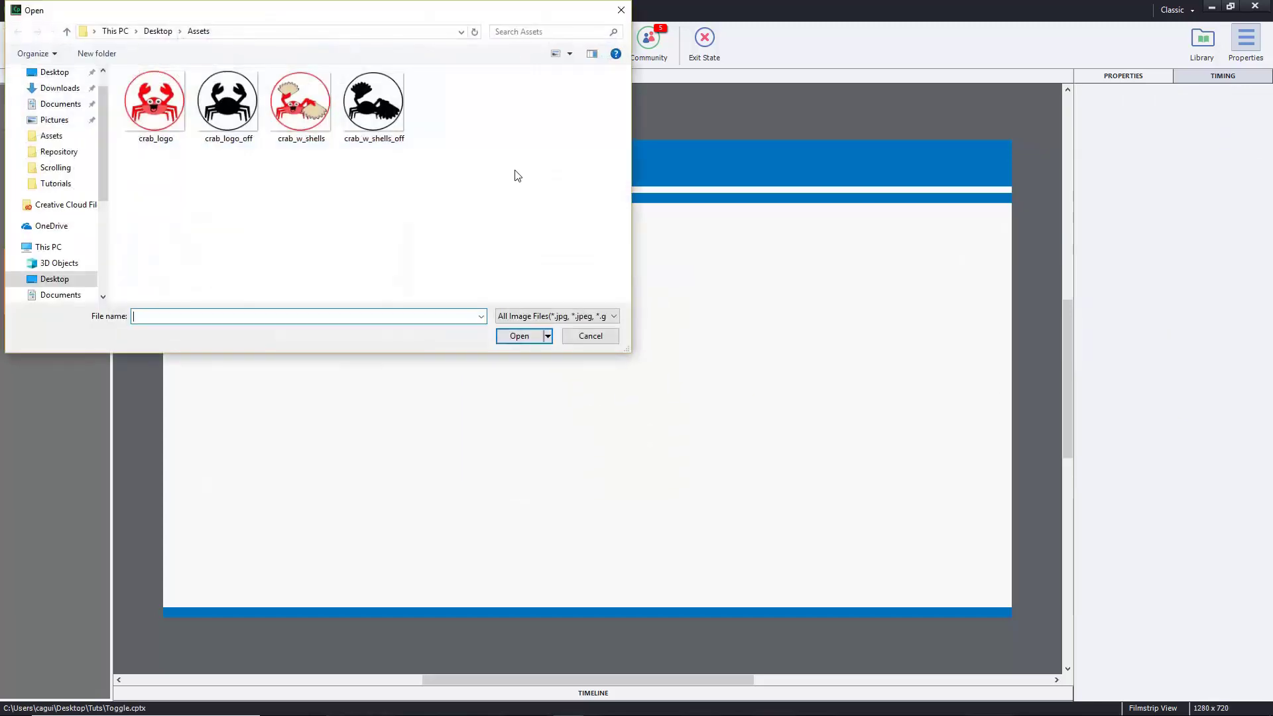
{"action": "left_click", "coordinate": [297, 88]}
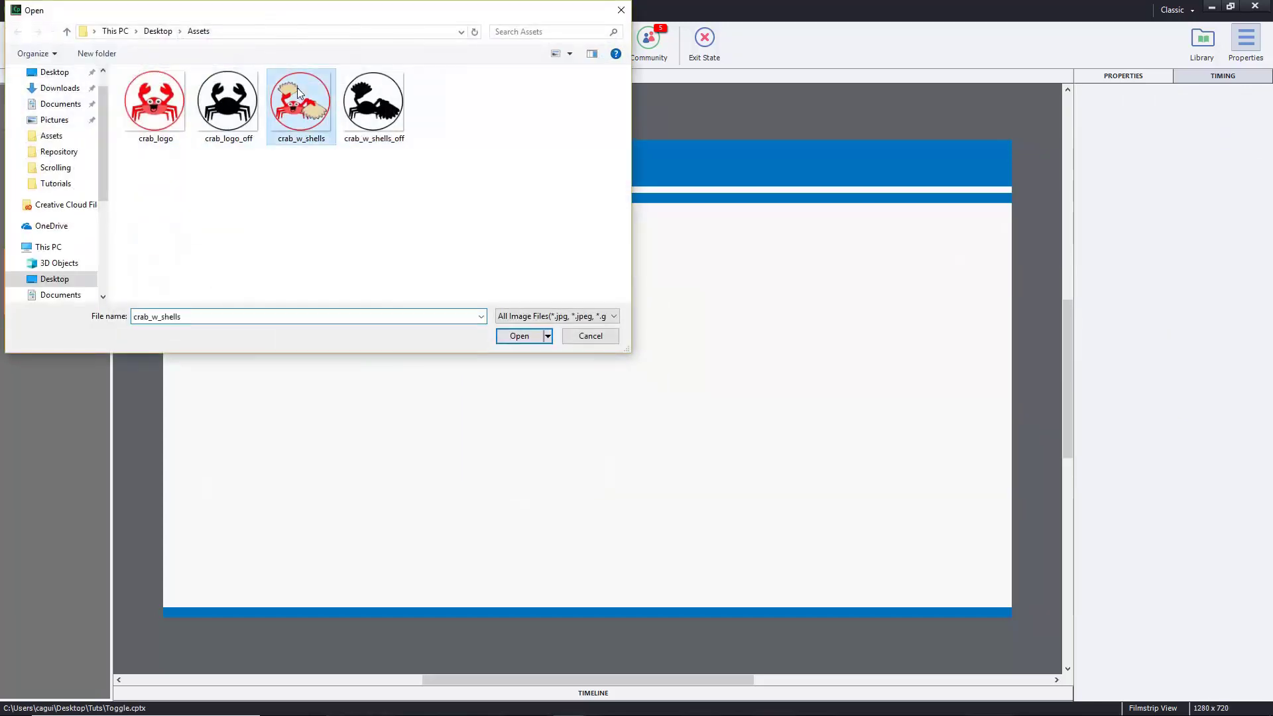
{"action": "left_click", "coordinate": [519, 335]}
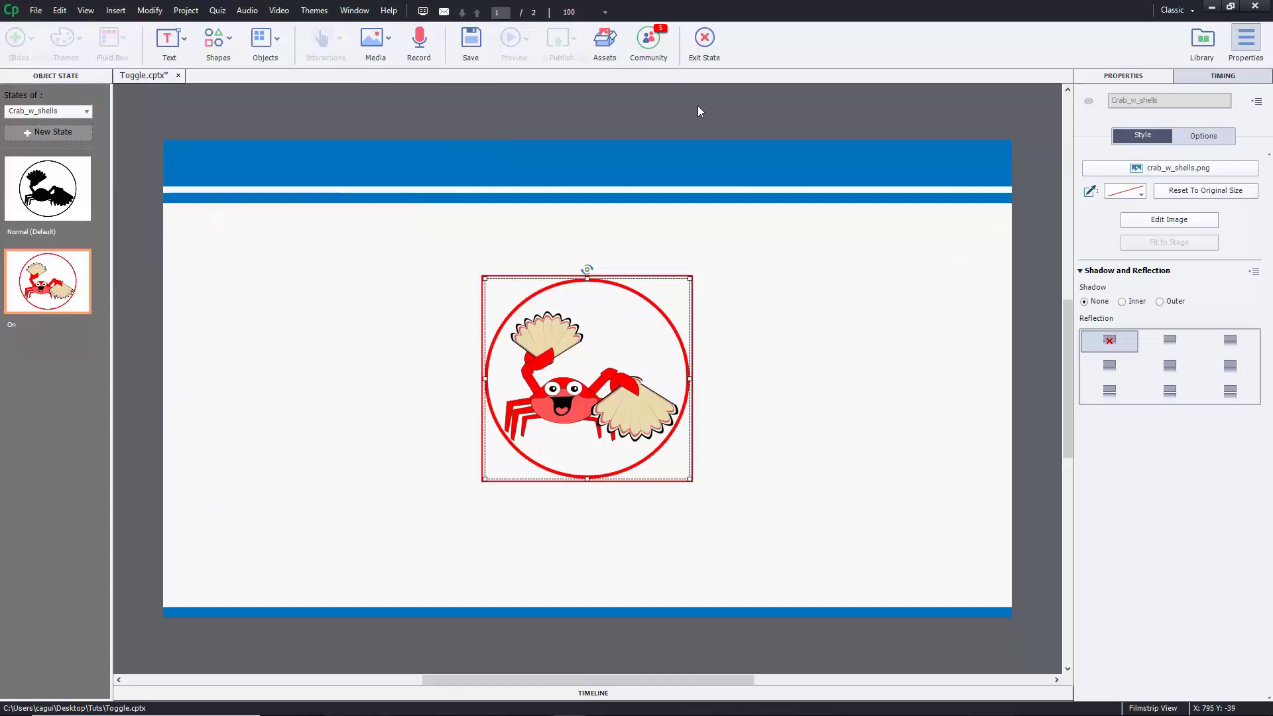
{"action": "left_click", "coordinate": [705, 41]}
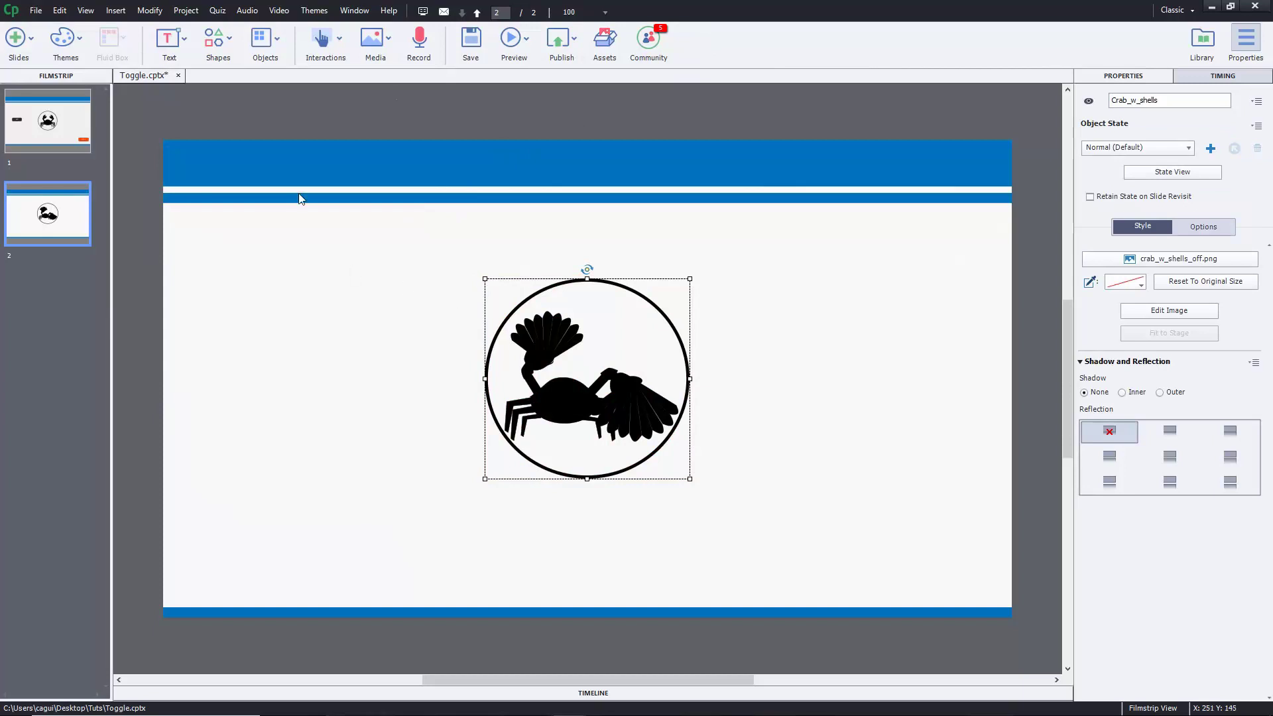
- Draw a rounded rectangle left of the crab and label it OFF
{"action": "left_click", "coordinate": [220, 43]}
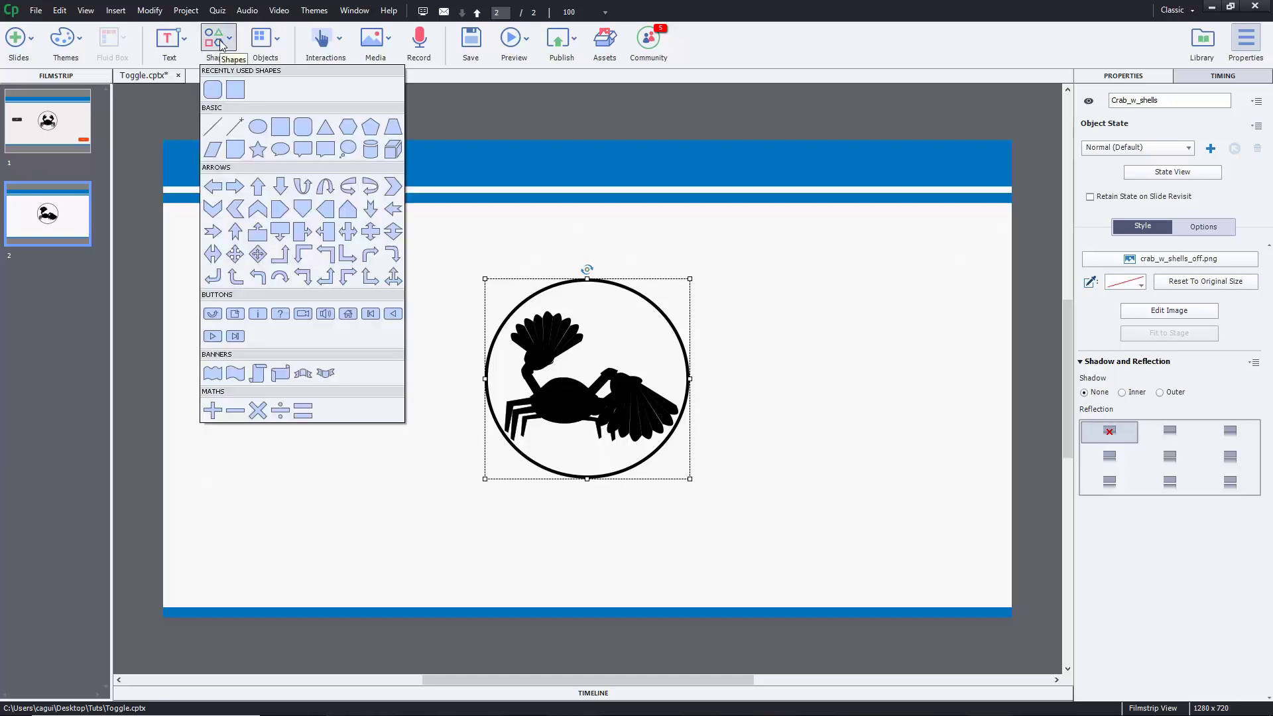
{"action": "left_click", "coordinate": [214, 95]}
{"action": "left_click_drag", "start_coordinate": [231, 338], "coordinate": [314, 370]}
{"action": "double_click", "coordinate": [279, 356]}
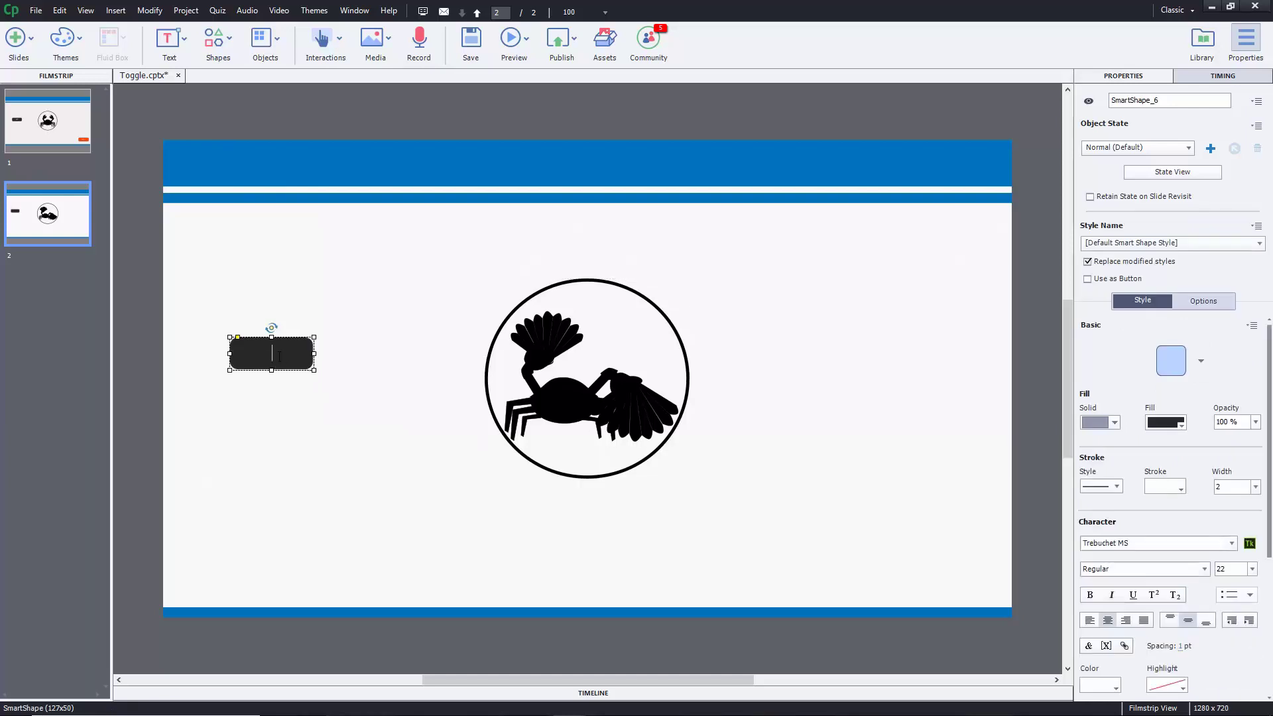
{"action": "type", "text": "OFF"}
{"action": "left_click", "coordinate": [289, 354]}
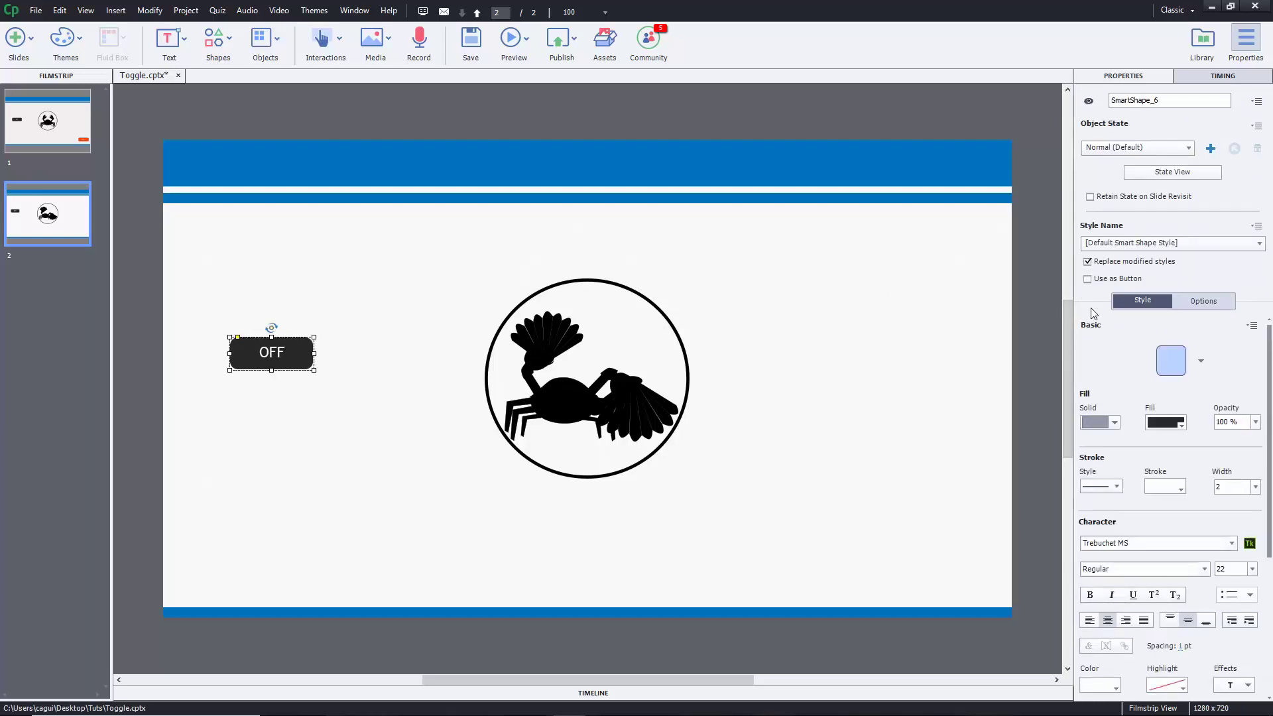
- Rename the OFF shape to On_Off
{"action": "double_click", "coordinate": [1177, 100]}
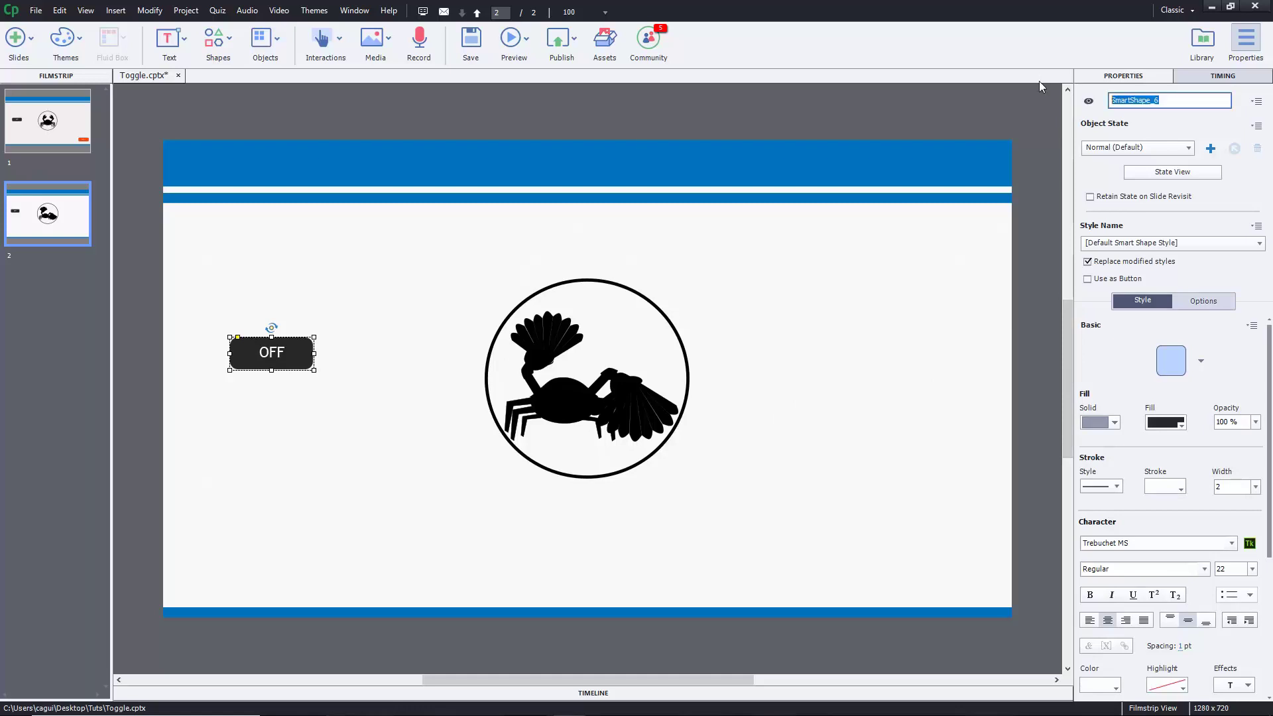
{"action": "type", "text": "O"}
{"action": "type", "text": "n_"}
{"action": "type", "text": "OFF"}
{"action": "type", "text": "ff"}
{"action": "key", "text": "Return"}
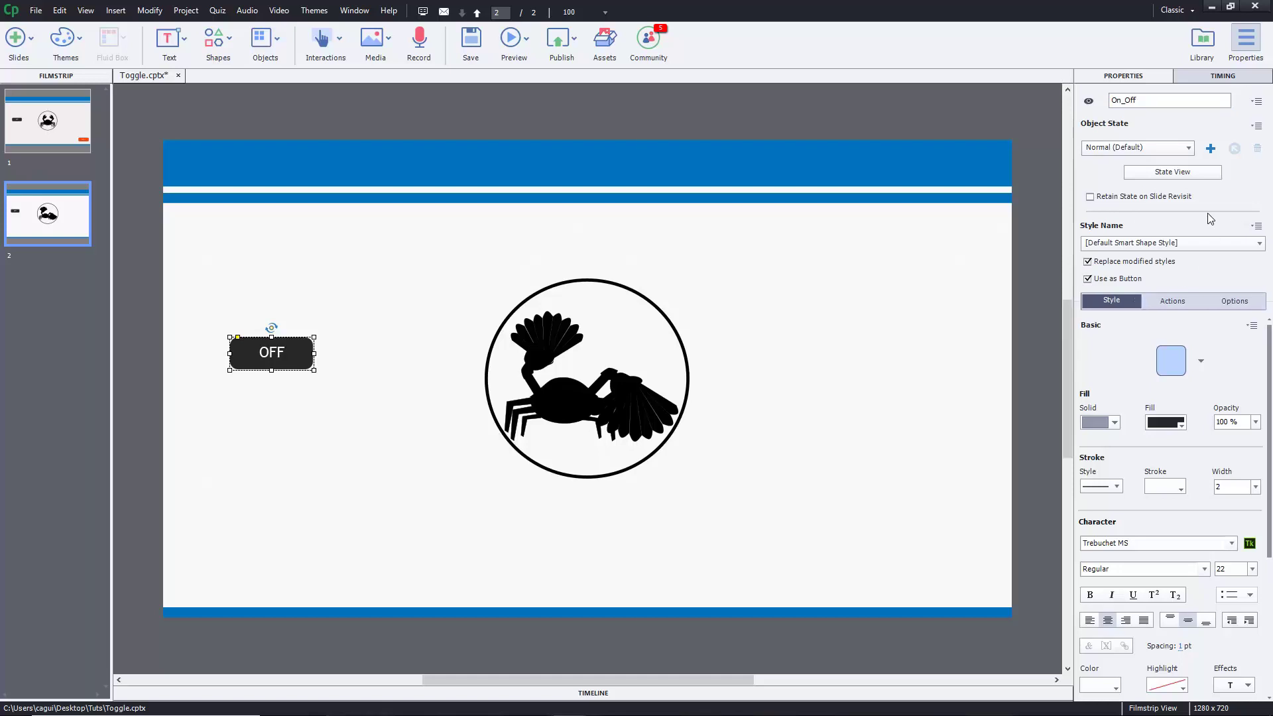
- Add a custom state named On to the On_Off button
{"action": "left_click", "coordinate": [1172, 172]}
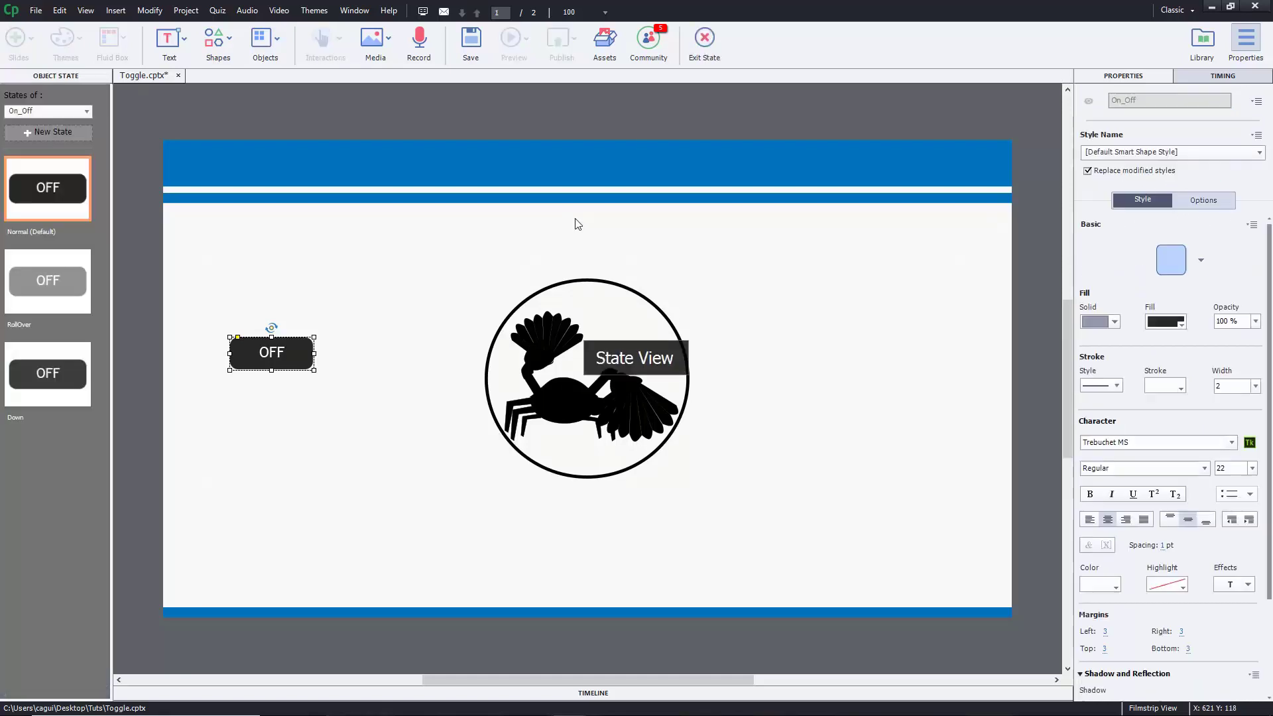
{"action": "left_click", "coordinate": [31, 131]}
{"action": "left_click", "coordinate": [96, 147]}
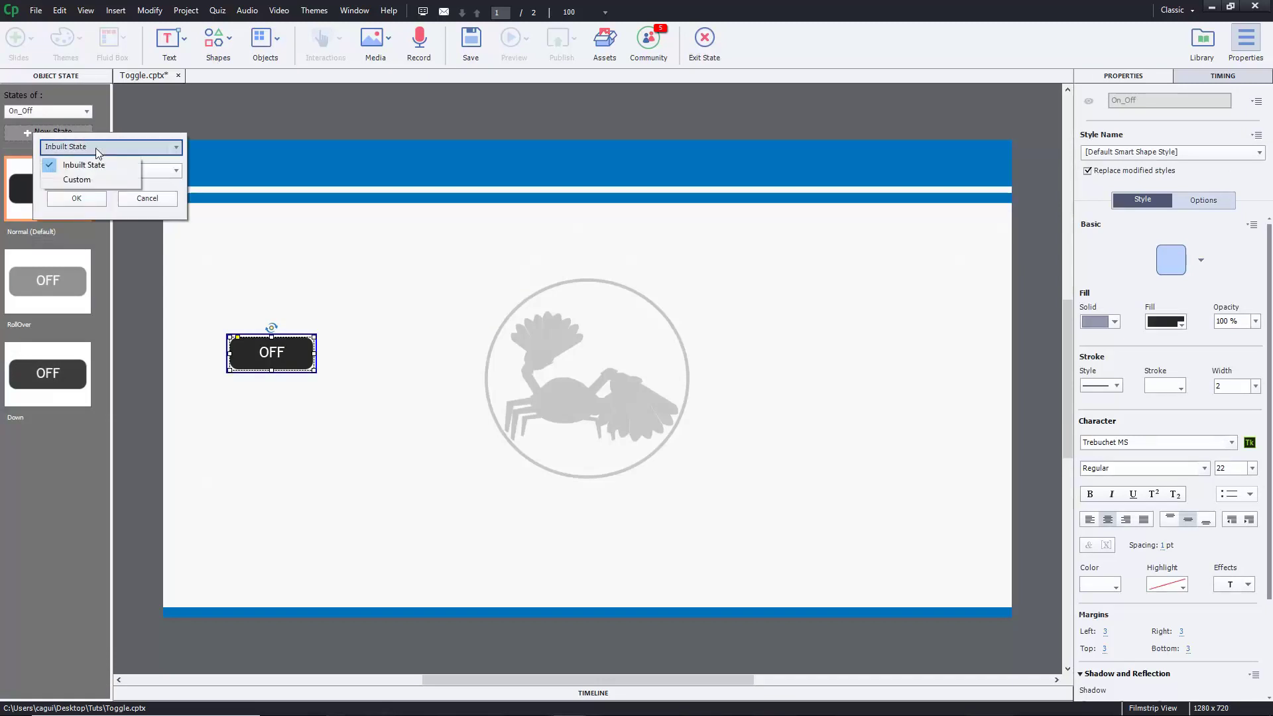
{"action": "left_click", "coordinate": [77, 179]}
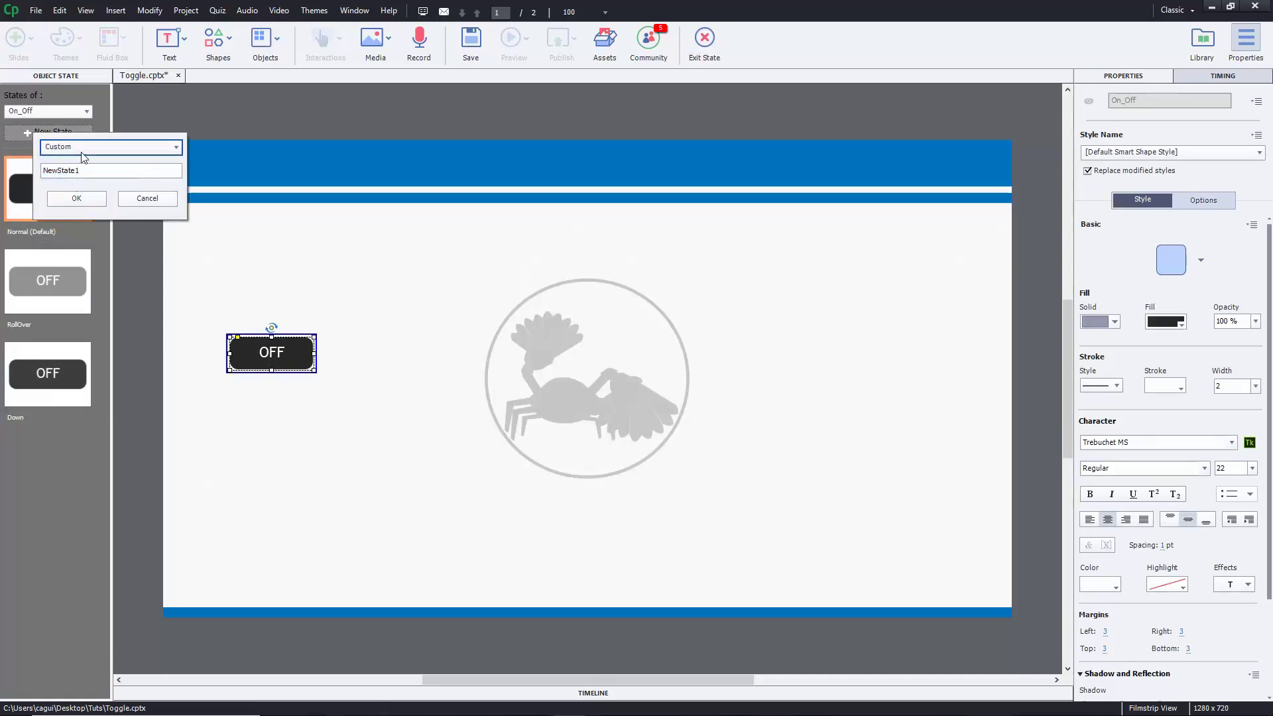
{"action": "double_click", "coordinate": [84, 171]}
{"action": "type", "text": "On"}
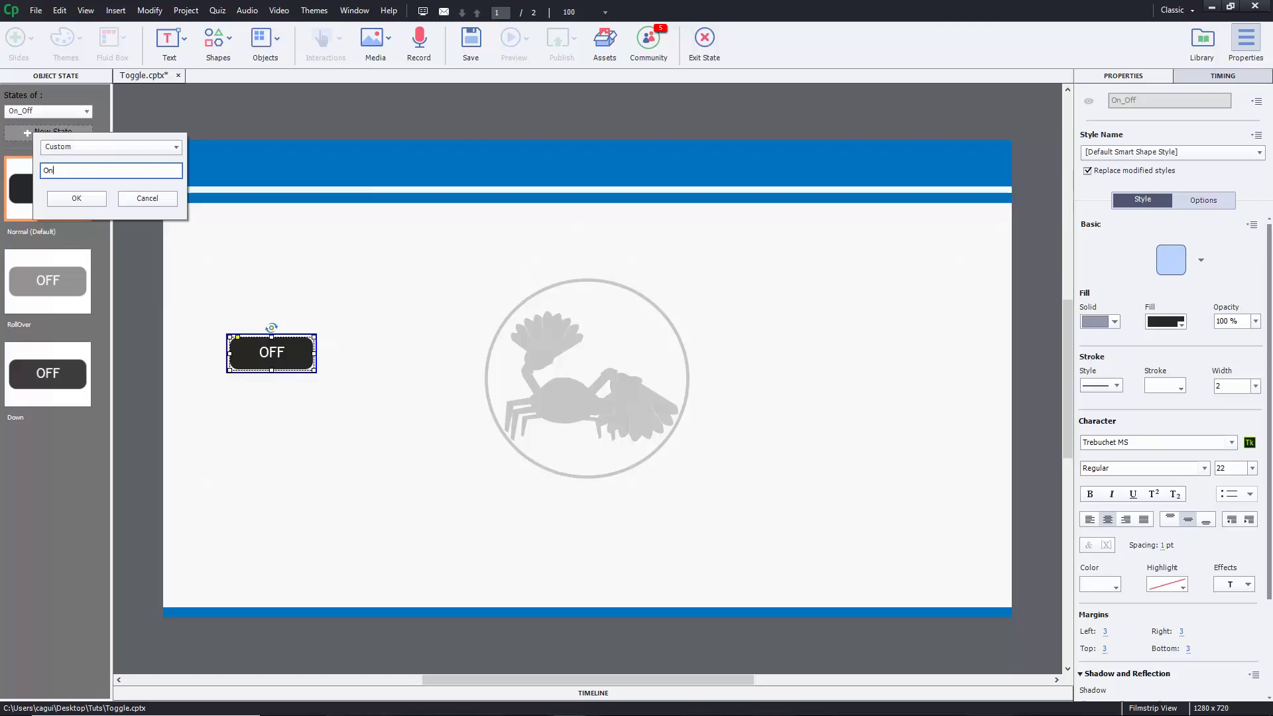
{"action": "left_click", "coordinate": [70, 199]}
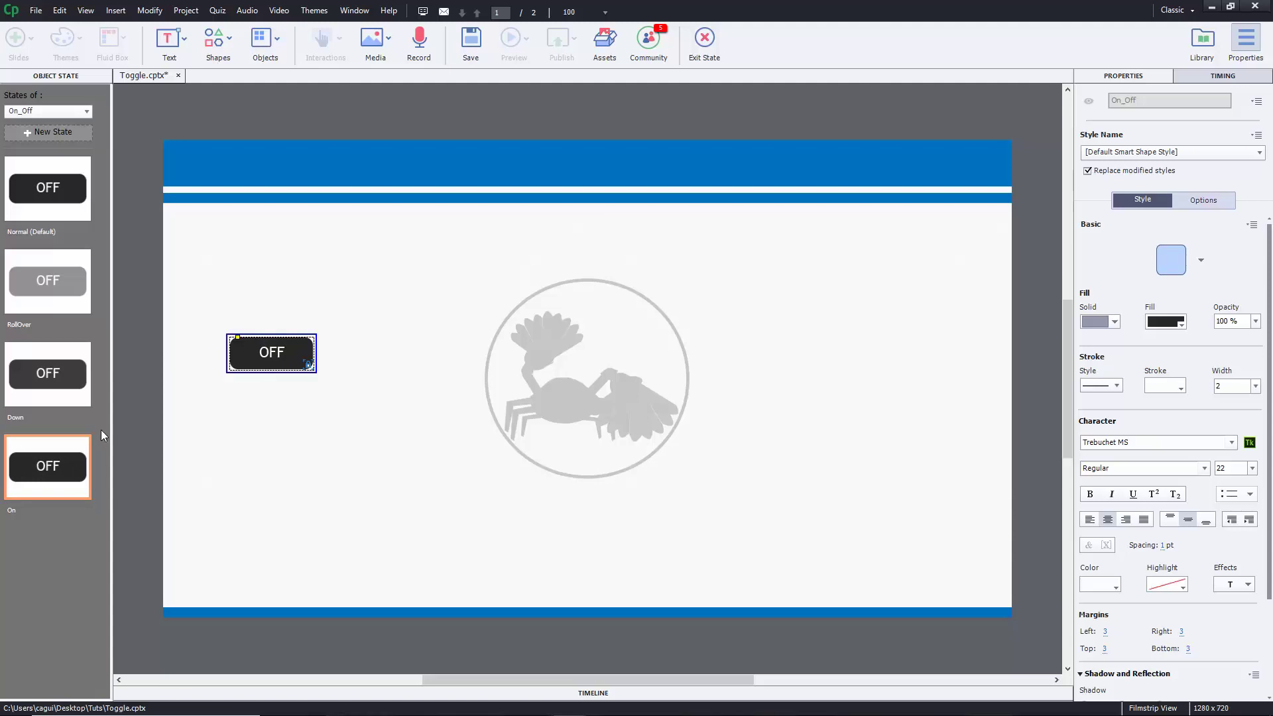
- In the On state, change the label to ON with a red fill and near-black outline
{"action": "double_click", "coordinate": [295, 354]}
{"action": "key", "text": "BackSpace"}
{"action": "key", "text": "BackSpace"}
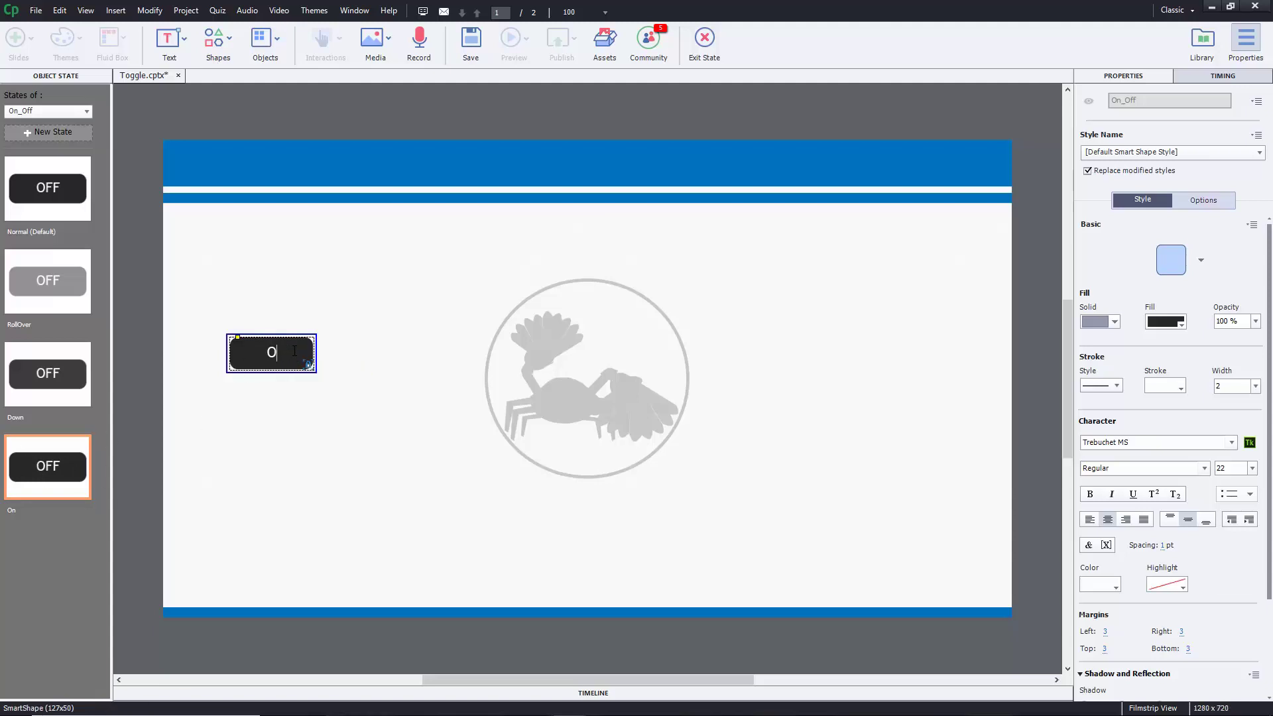
{"action": "type", "text": "N"}
{"action": "key", "text": "Return"}
{"action": "key", "text": "BackSpace"}
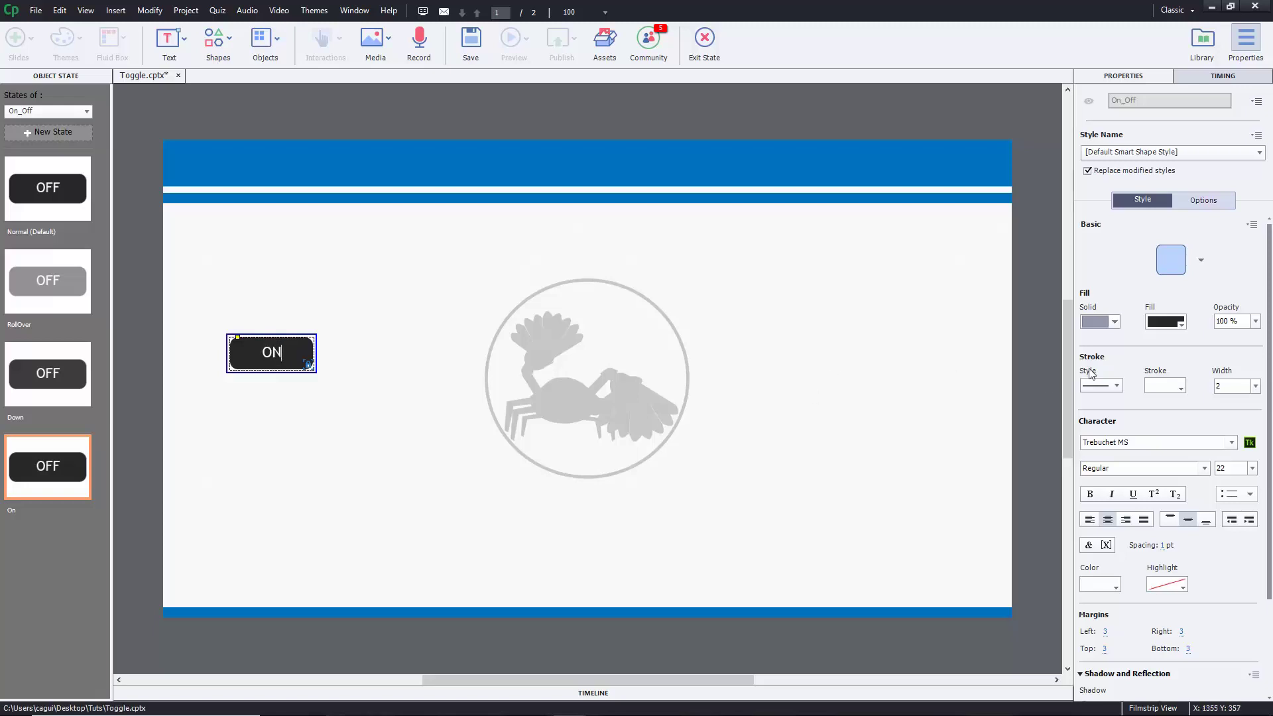
{"action": "left_click", "coordinate": [1182, 325]}
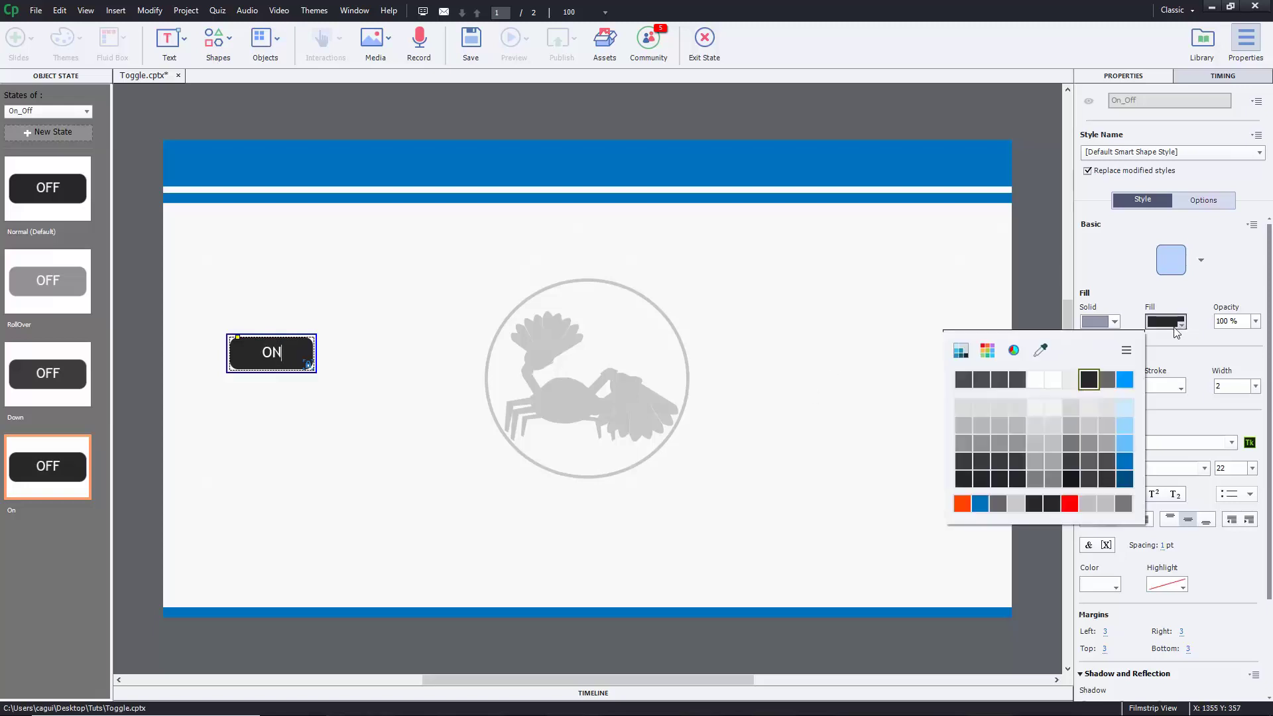
{"action": "left_click", "coordinate": [1071, 507]}
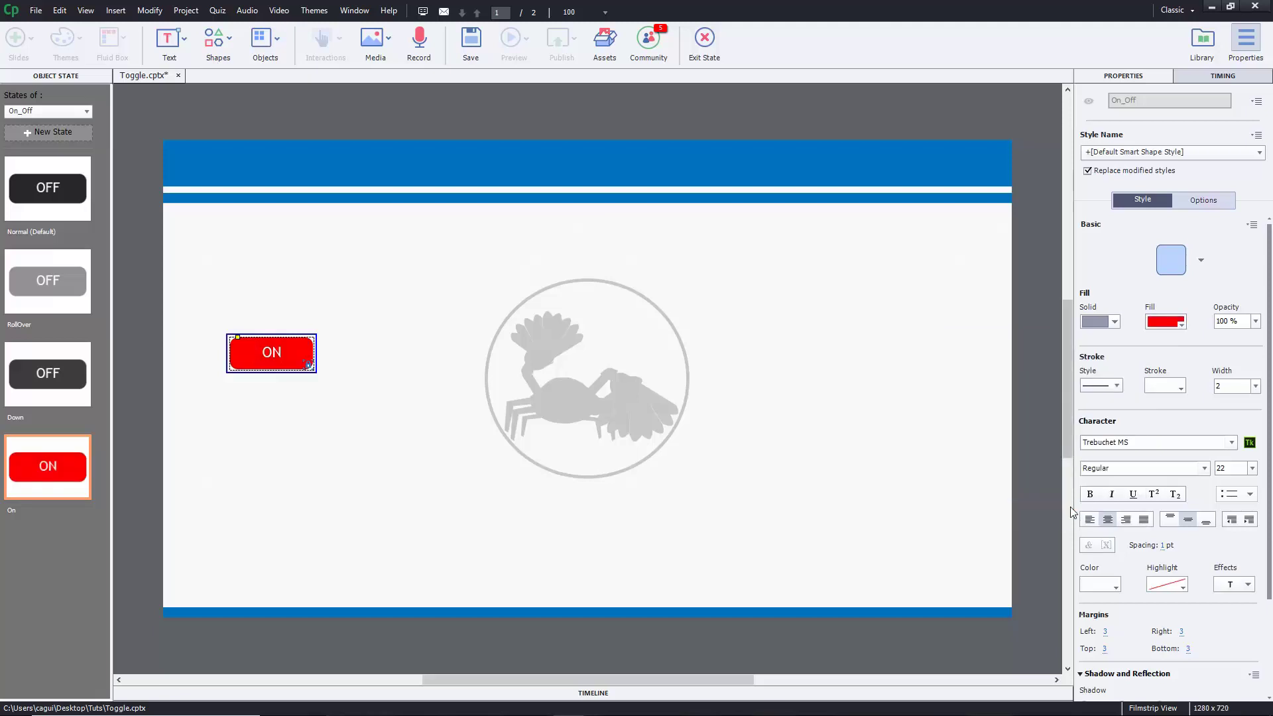
{"action": "left_click", "coordinate": [1180, 390]}
{"action": "left_click", "coordinate": [1088, 440]}
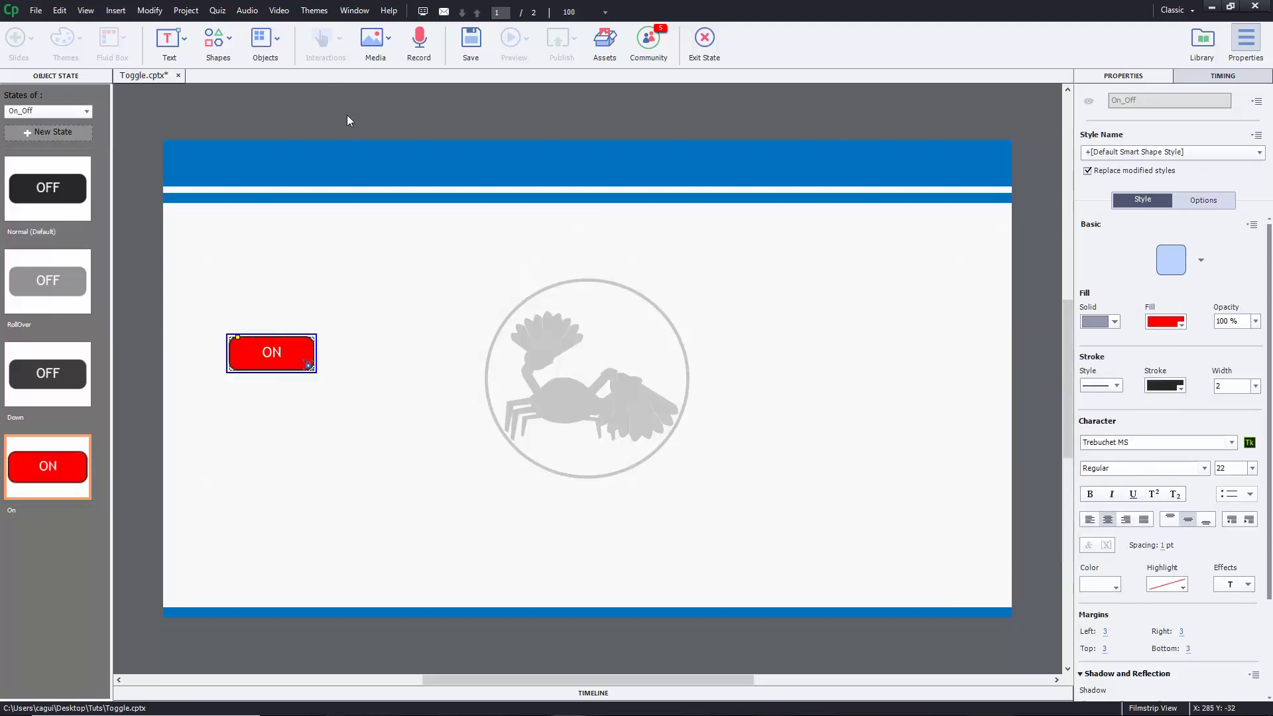
- Clear the RollOver state's label text and exit state editing
{"action": "left_click", "coordinate": [51, 279]}
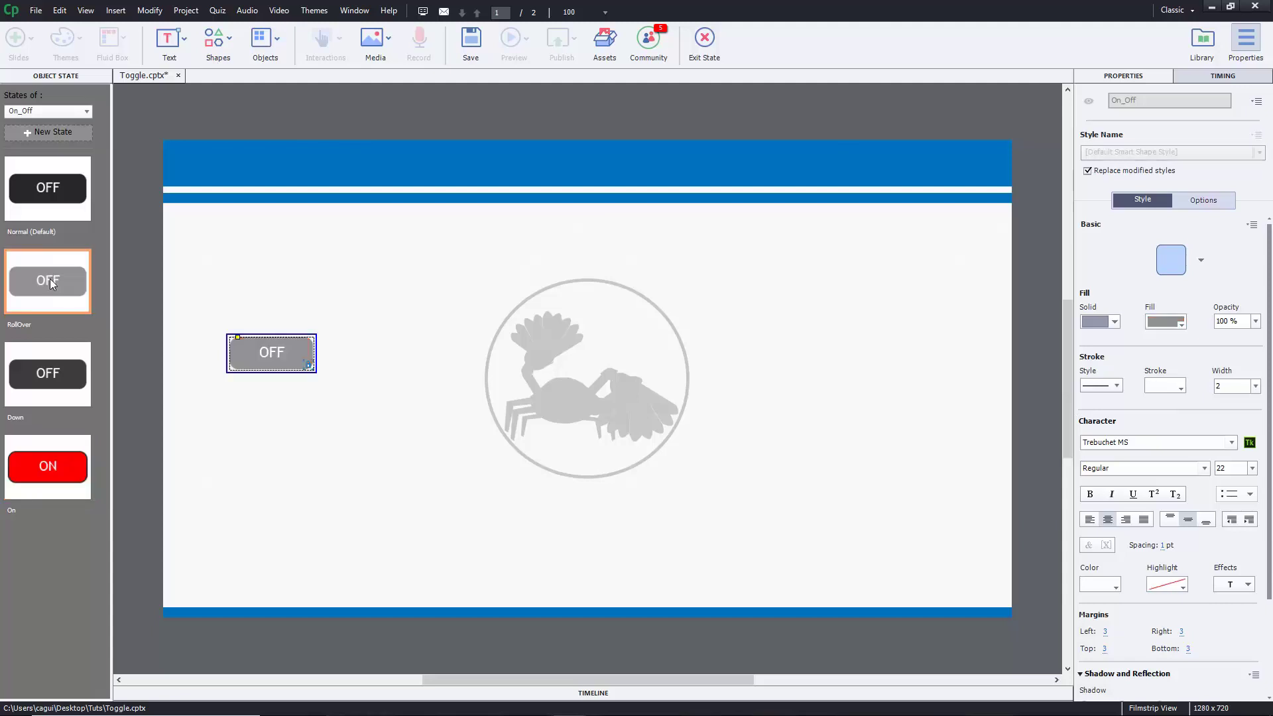
{"action": "double_click", "coordinate": [285, 350]}
{"action": "key", "text": "BackSpace"}
{"action": "key", "text": "BackSpace"}
{"action": "key", "text": "BackSpace"}
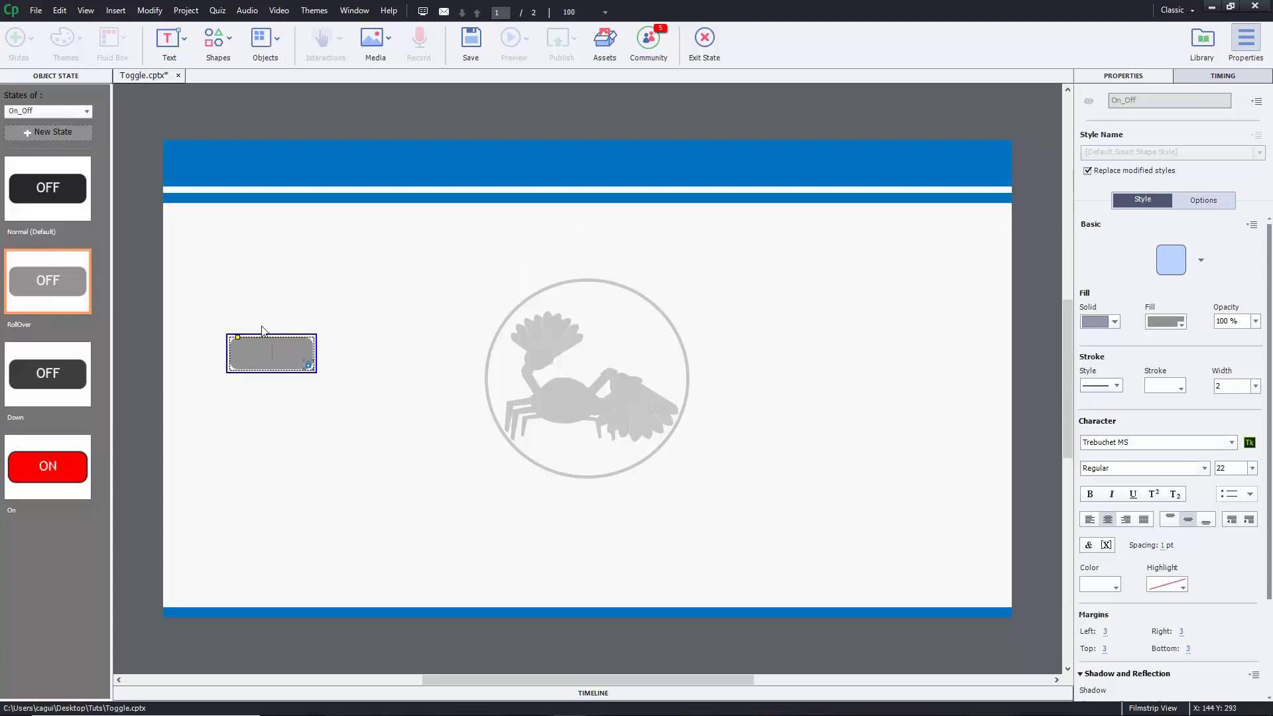
{"action": "left_click", "coordinate": [138, 243]}
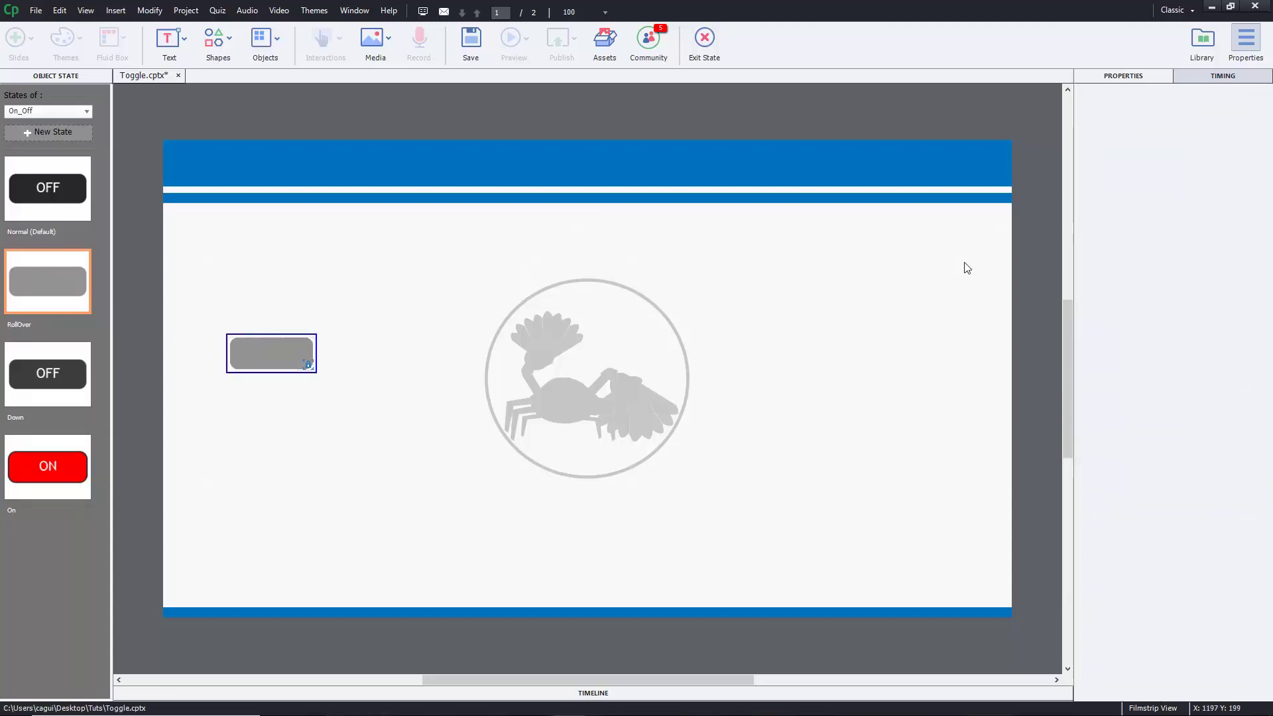
{"action": "left_click", "coordinate": [705, 39]}
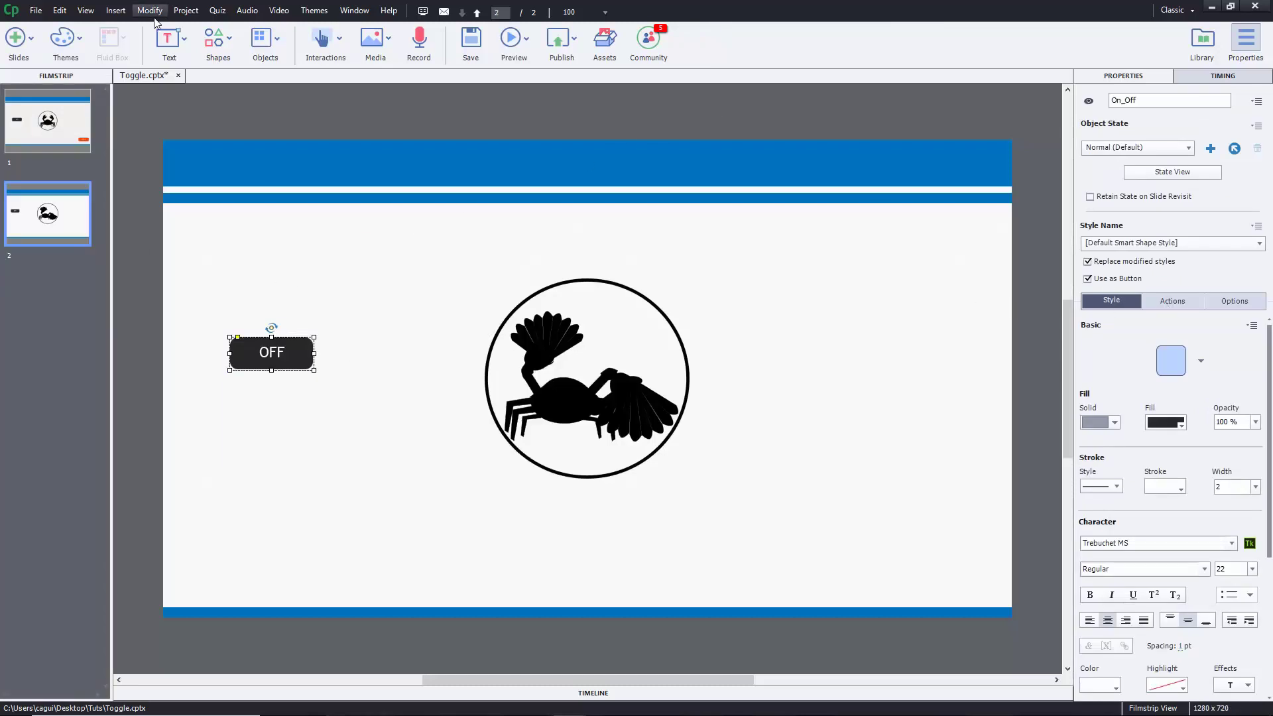
- Open Advanced Actions from the Project menu and bring up its Variables dialog
{"action": "left_click", "coordinate": [185, 11]}
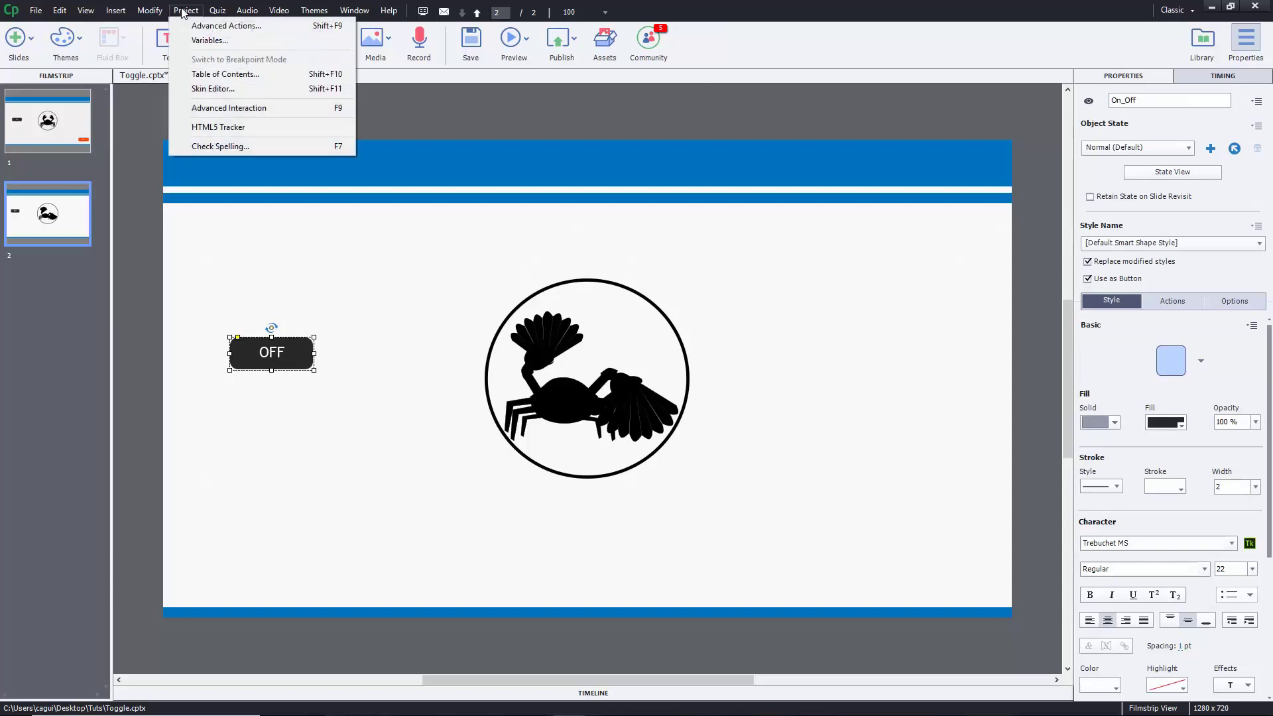
{"action": "left_click", "coordinate": [201, 25]}
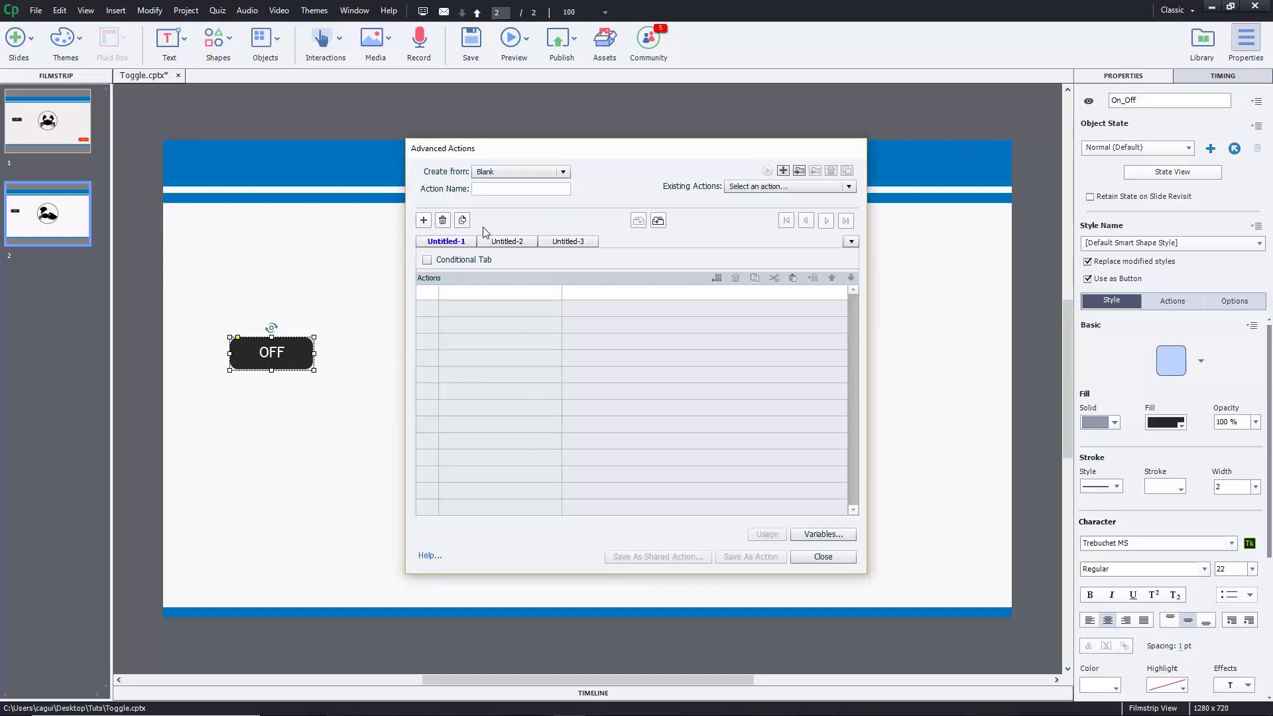
{"action": "left_click", "coordinate": [816, 537]}
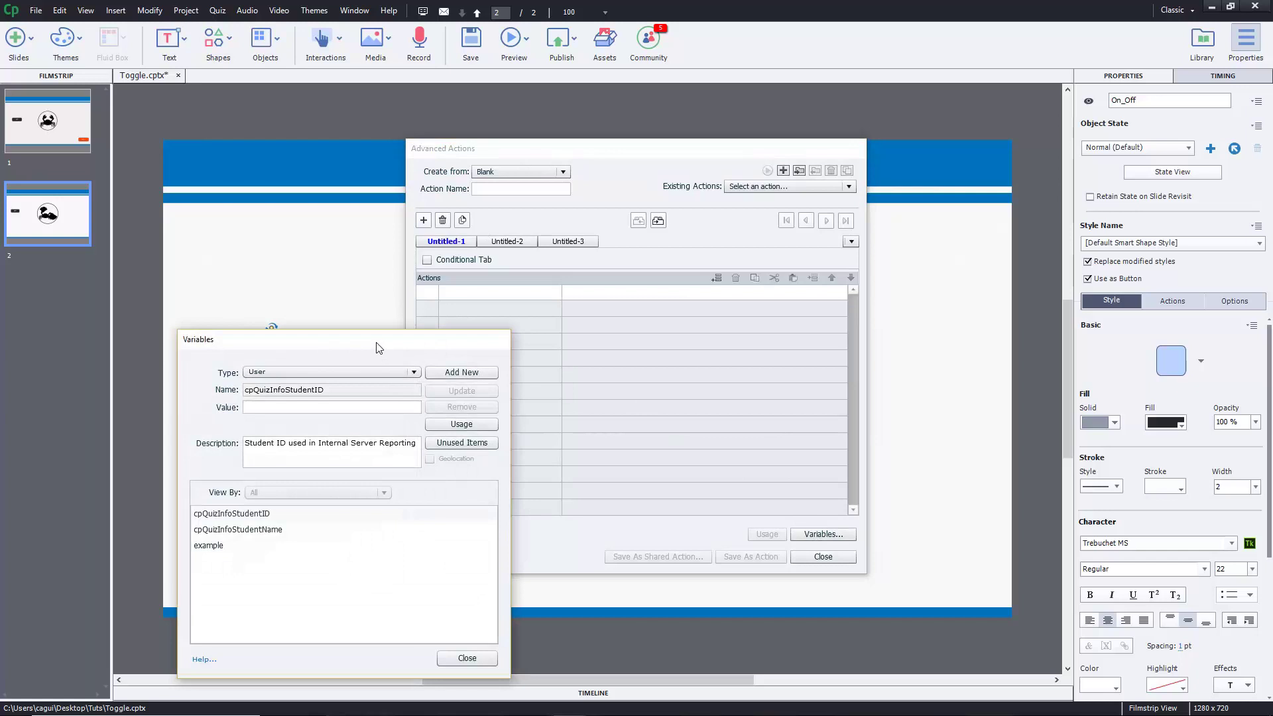
- Add the user variable toggle_control with value 0, save it, and close Variables
{"action": "left_click_drag", "start_coordinate": [376, 344], "coordinate": [408, 215]}
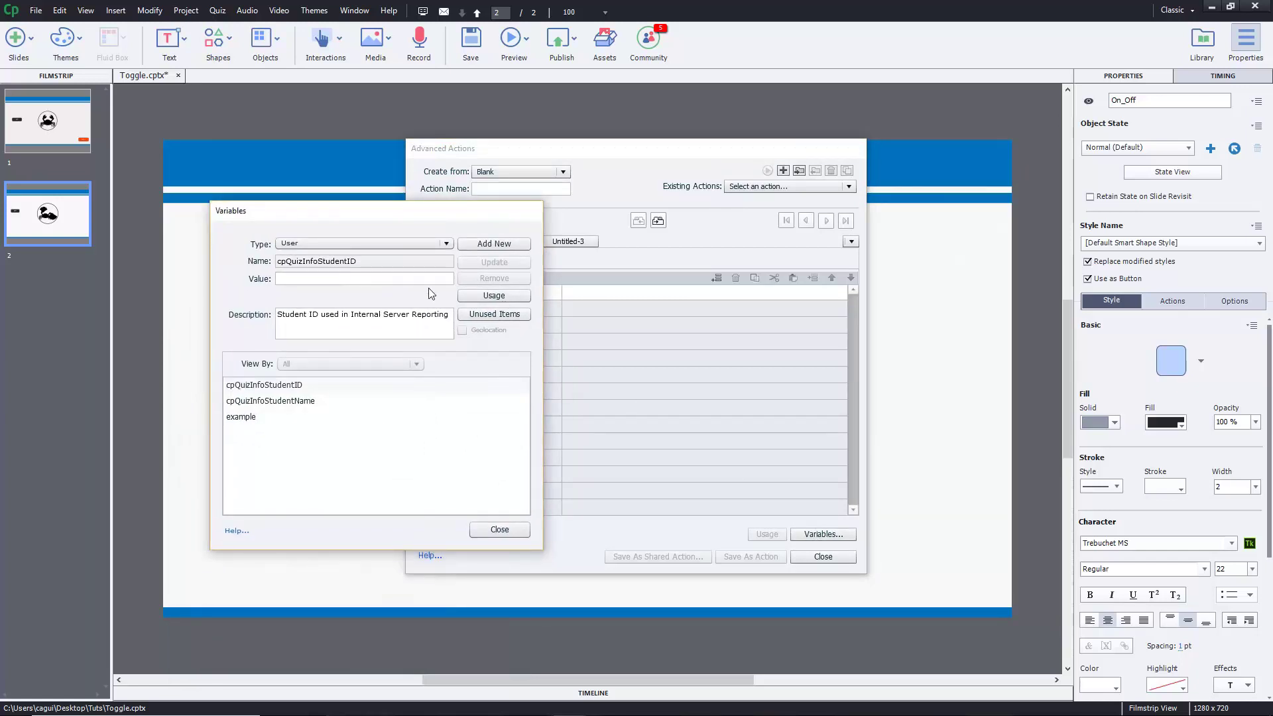
{"action": "left_click", "coordinate": [488, 245]}
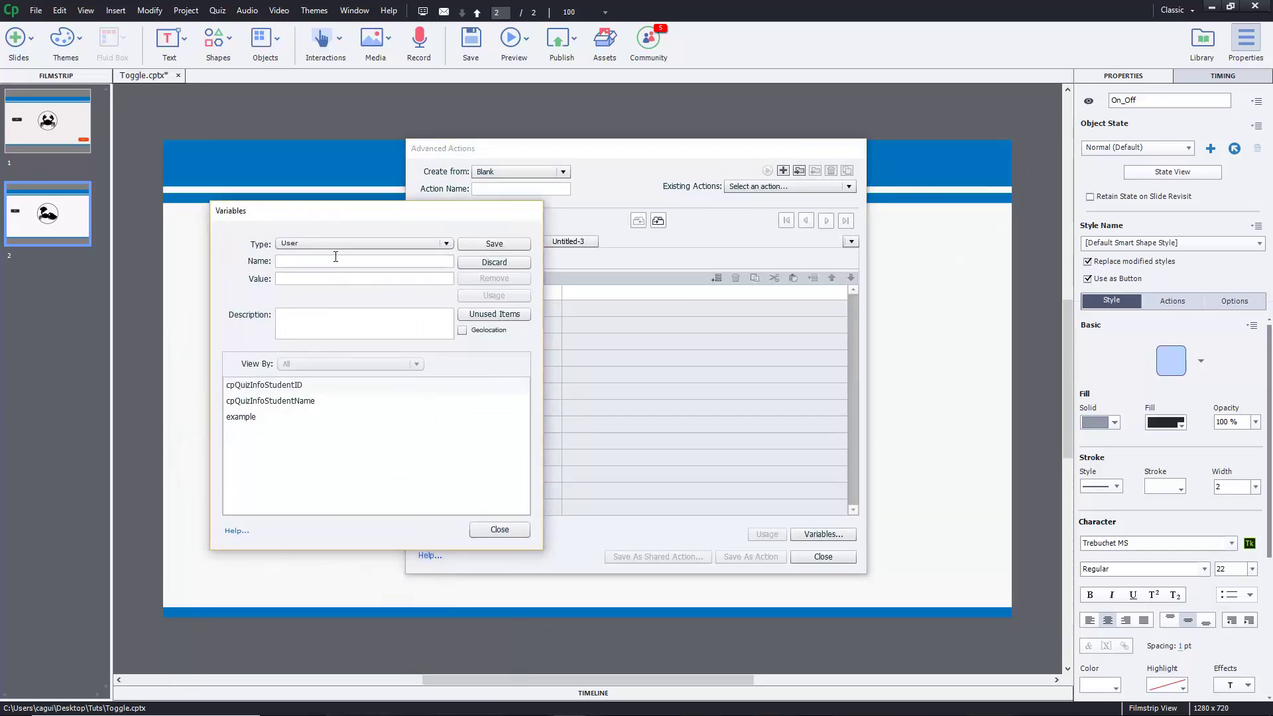
{"action": "type", "text": "toggle_control"}
{"action": "left_click", "coordinate": [321, 263]}
{"action": "type", "text": "rol"}
{"action": "left_click", "coordinate": [348, 278]}
{"action": "left_click", "coordinate": [484, 245]}
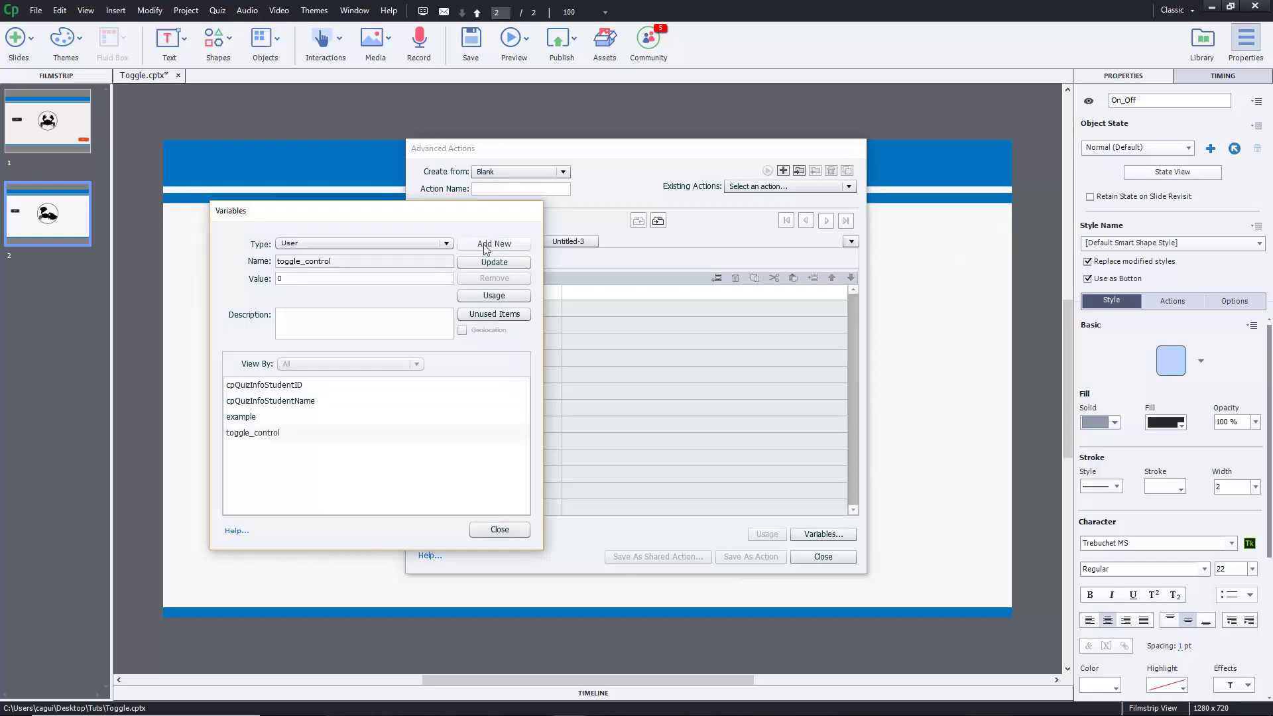
{"action": "left_click", "coordinate": [500, 530]}
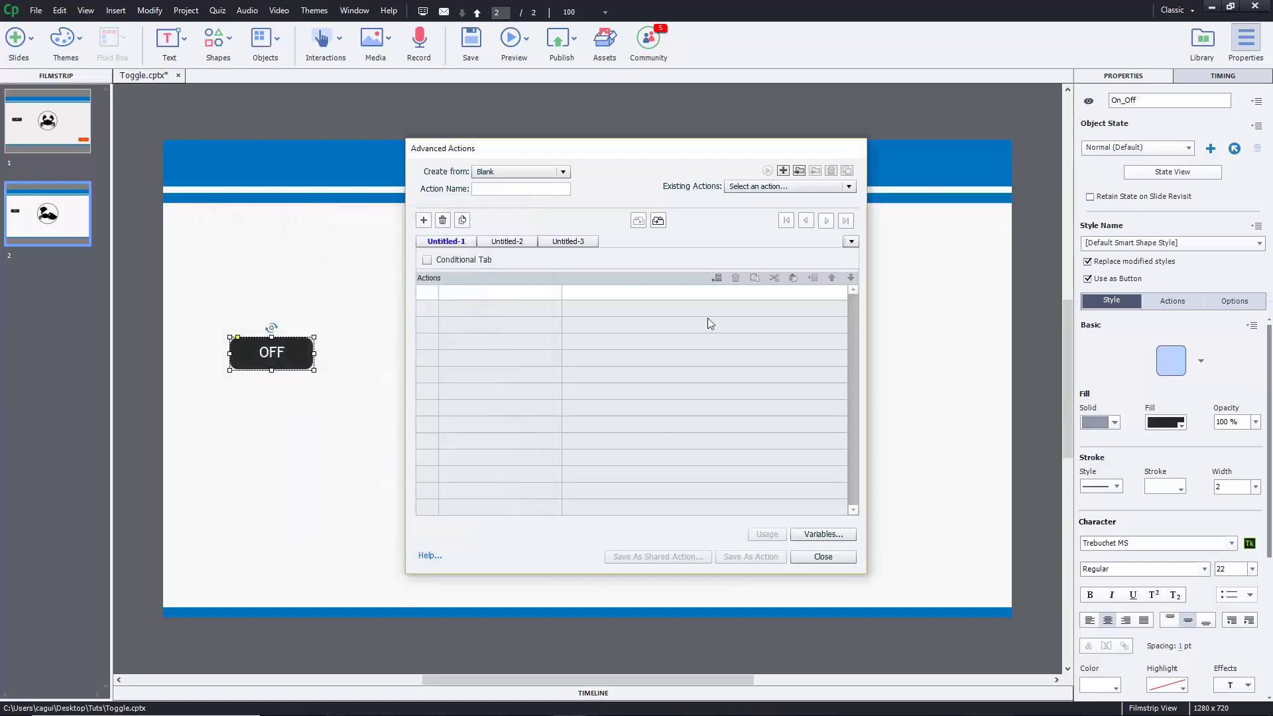
- Name the advanced action toggle and rename its first decision tab to Control
{"action": "left_click", "coordinate": [516, 193]}
{"action": "type", "text": "to"}
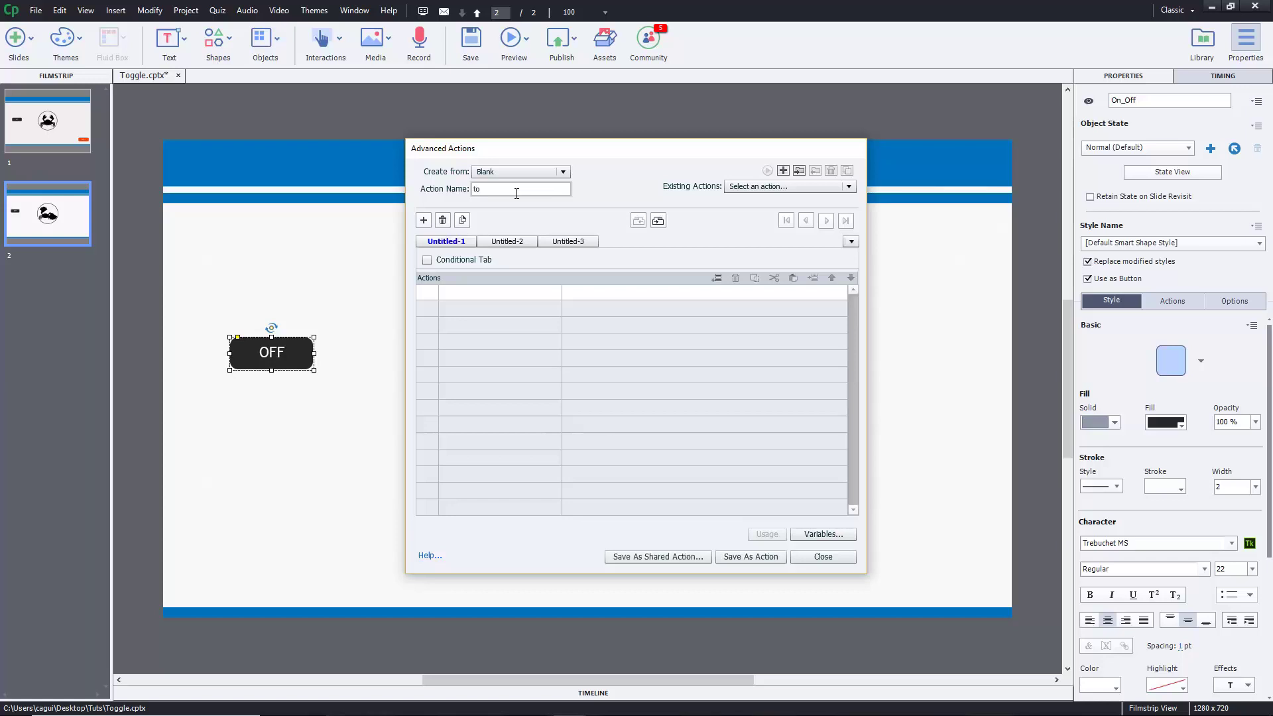
{"action": "type", "text": "ggle"}
{"action": "double_click", "coordinate": [466, 241]}
{"action": "type", "text": "Co"}
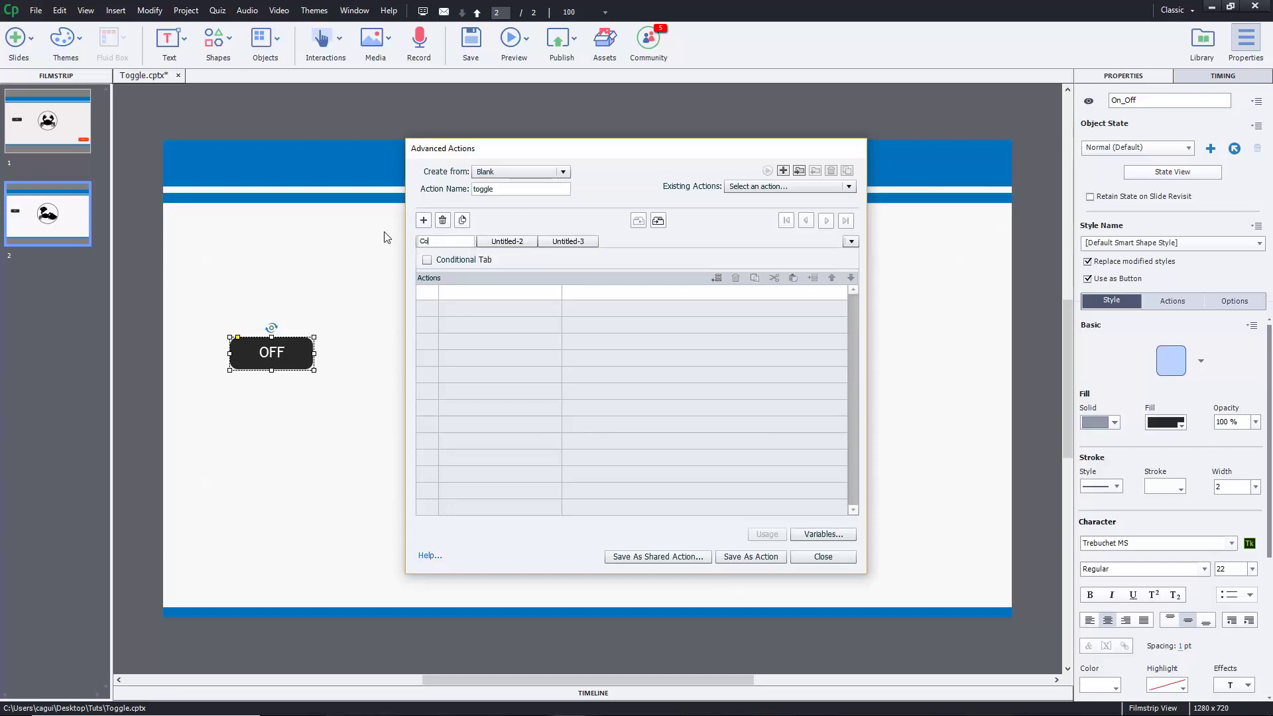
{"action": "type", "text": "ntrol"}
{"action": "key", "text": "Return"}
- Make Control conditional with the condition toggle_control is equal to 0
{"action": "left_click", "coordinate": [429, 263]}
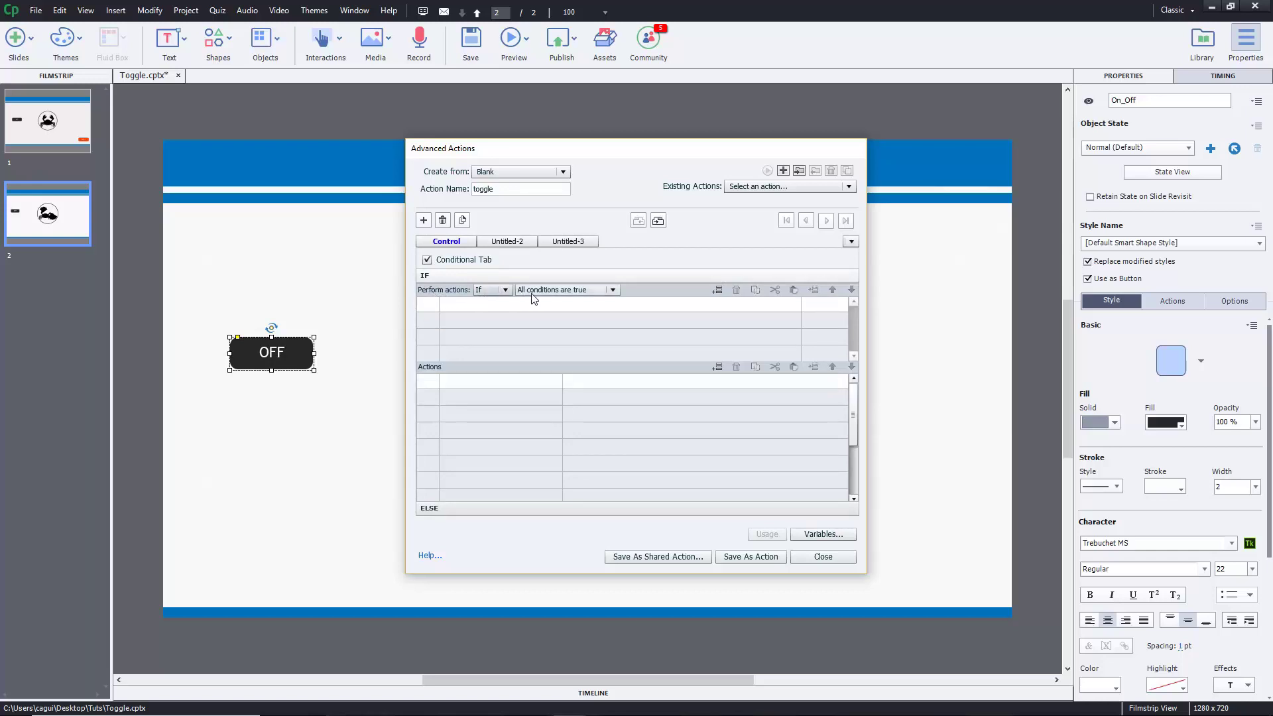
{"action": "left_click", "coordinate": [466, 305]}
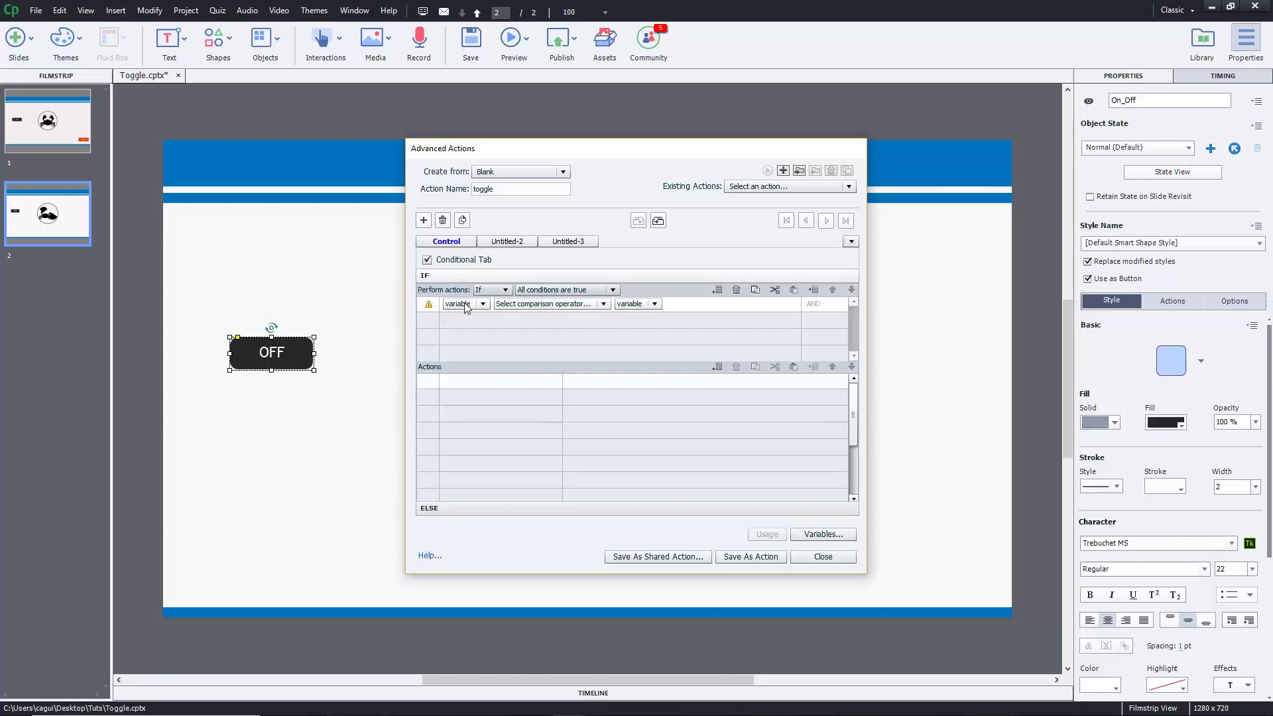
{"action": "left_click", "coordinate": [466, 305]}
{"action": "left_click", "coordinate": [477, 318]}
{"action": "type", "text": "to"}
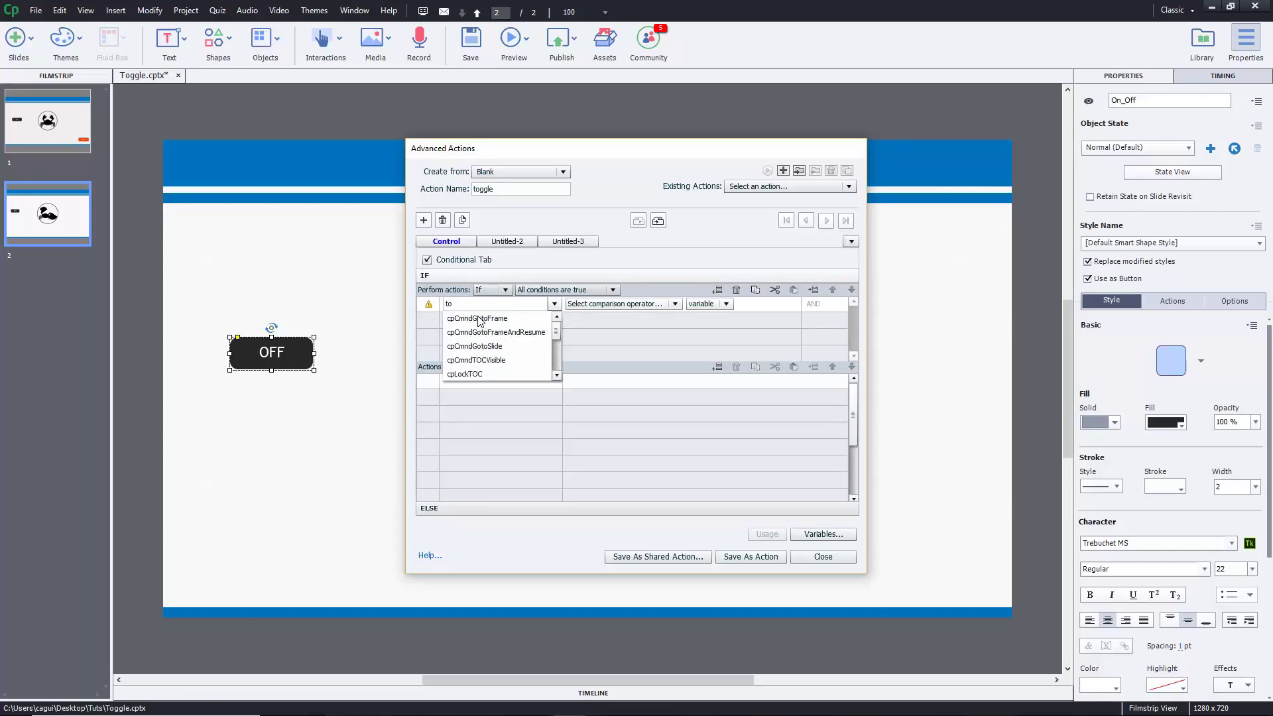
{"action": "type", "text": "gg"}
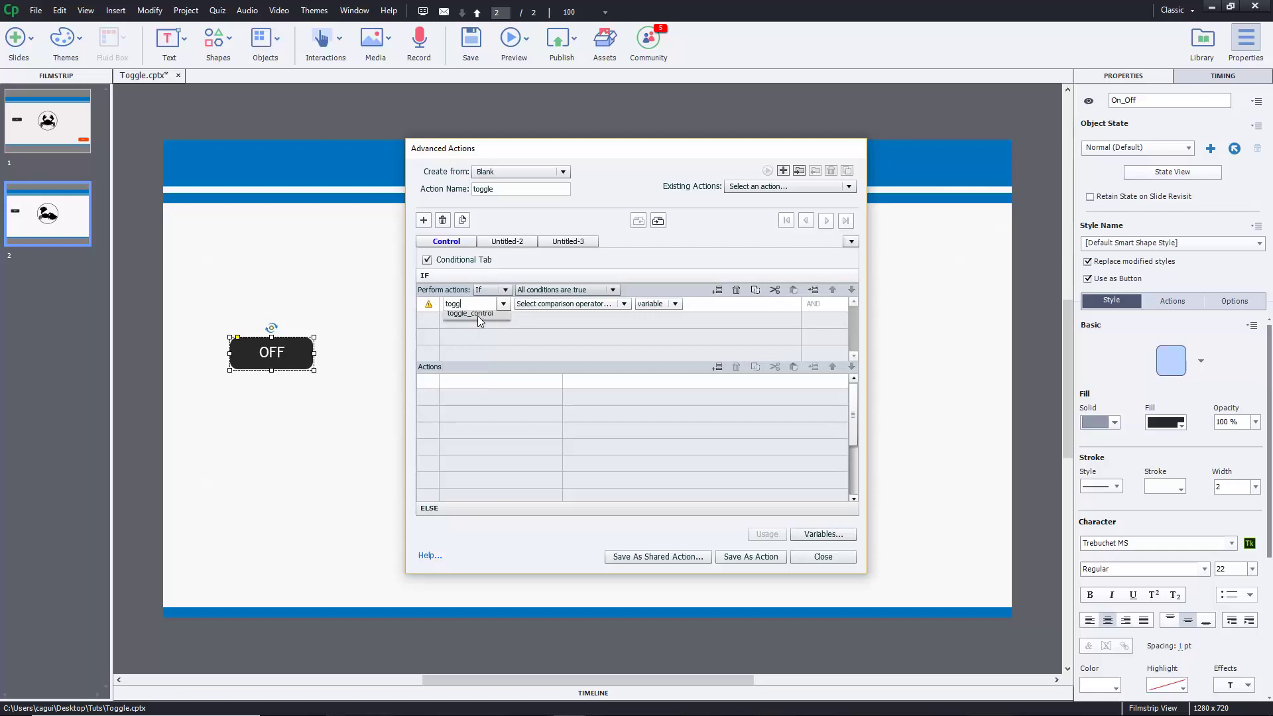
{"action": "left_click", "coordinate": [477, 317]}
{"action": "left_click", "coordinate": [524, 306]}
{"action": "left_click", "coordinate": [530, 318]}
{"action": "left_click", "coordinate": [574, 304]}
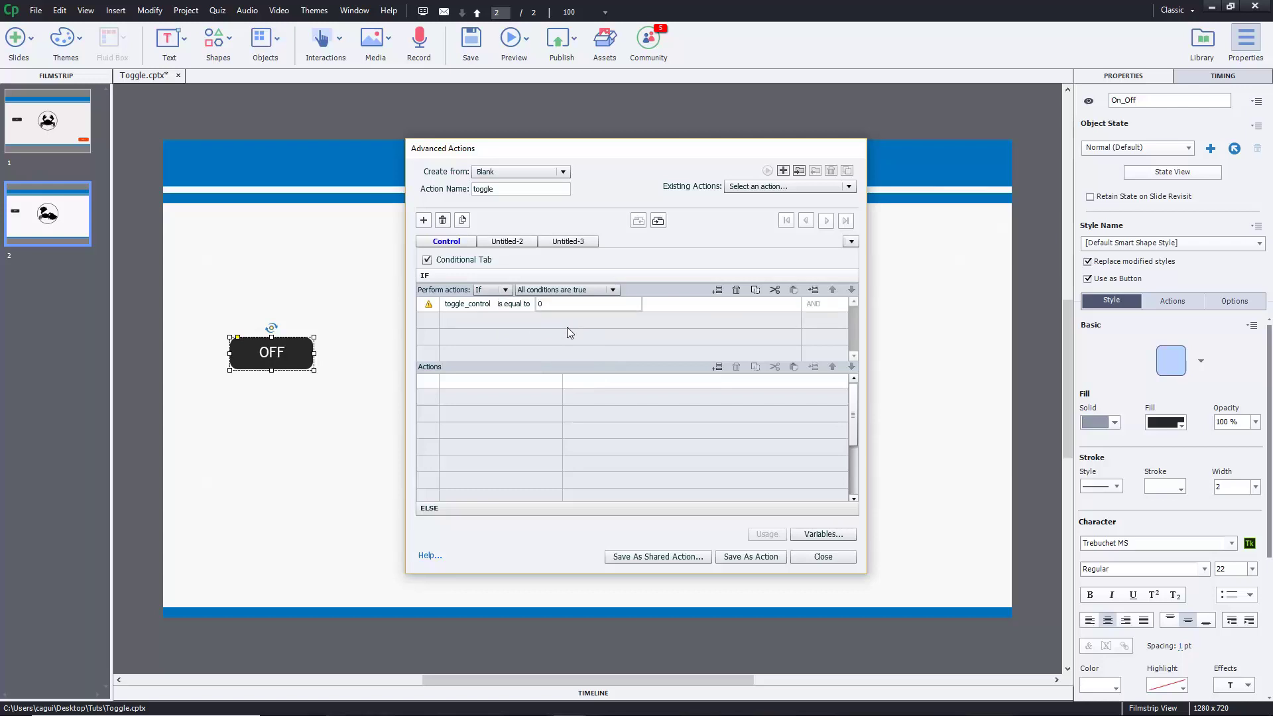
{"action": "left_click", "coordinate": [567, 328]}
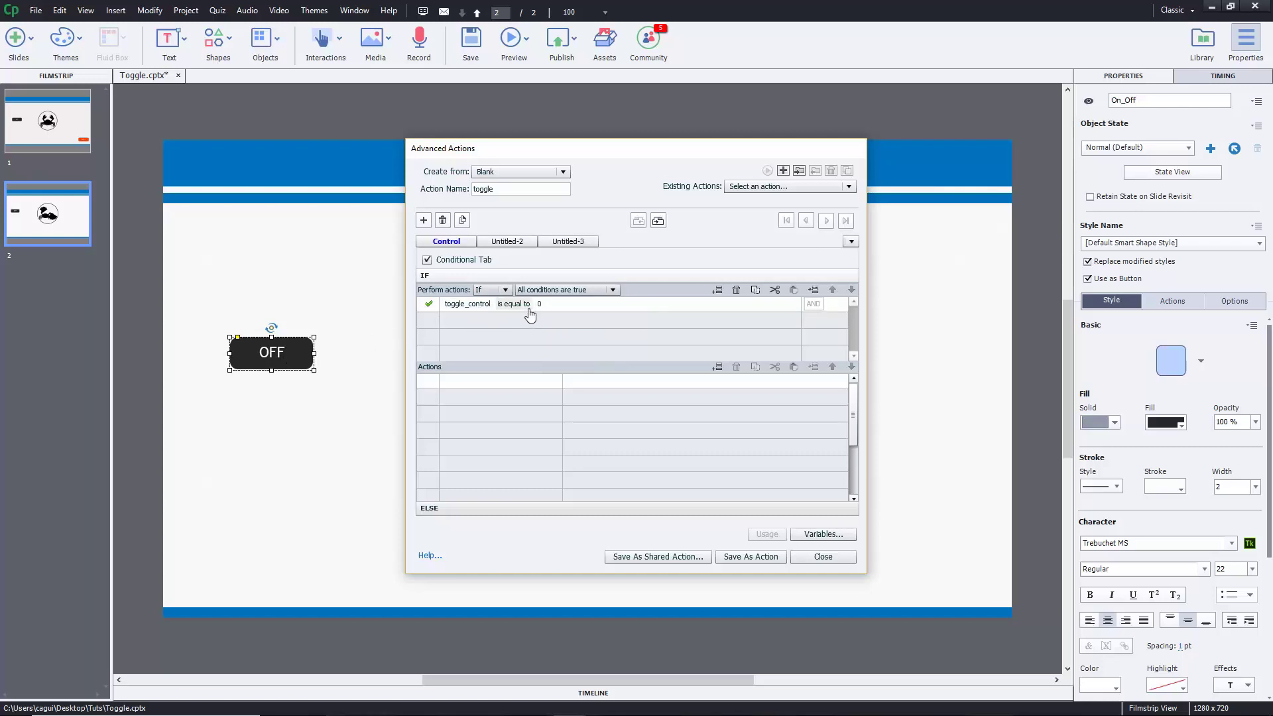
- Add an IF action that assigns toggle_control the value 1
{"action": "double_click", "coordinate": [467, 383]}
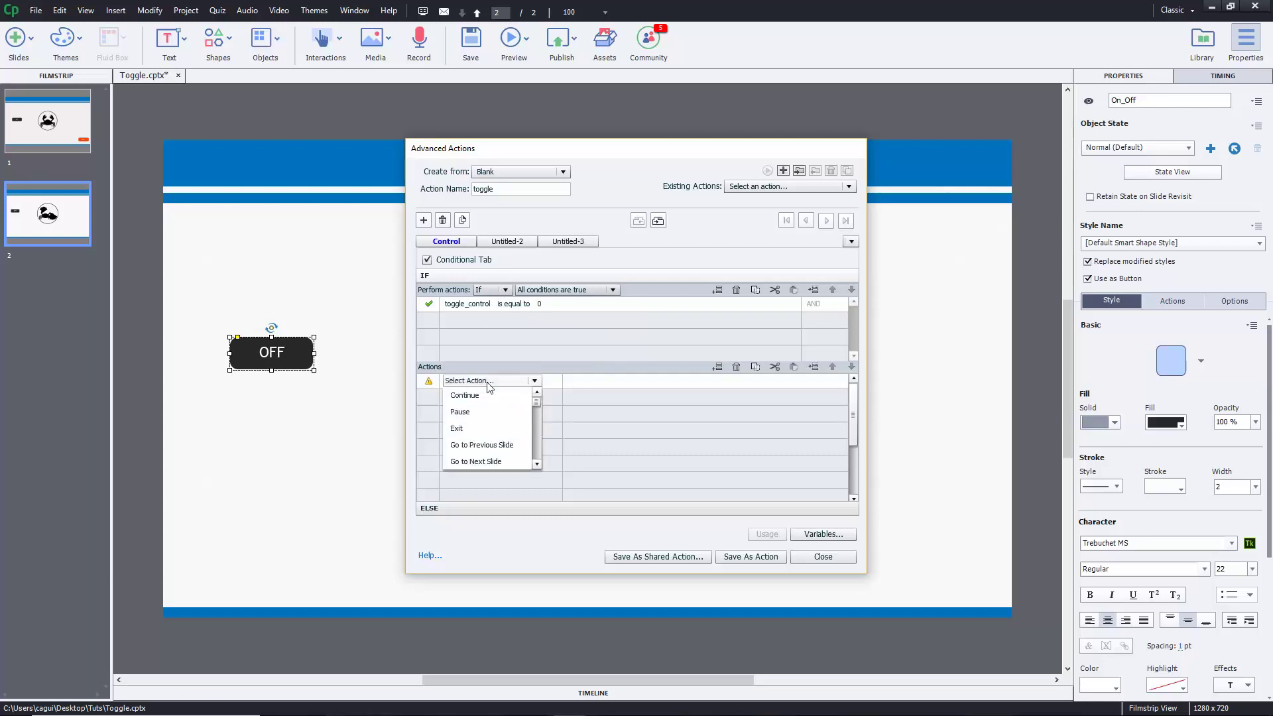
{"action": "scroll", "coordinate": [488, 398], "scroll_direction": "down", "scroll_amount": 5}
{"action": "left_click", "coordinate": [480, 395]}
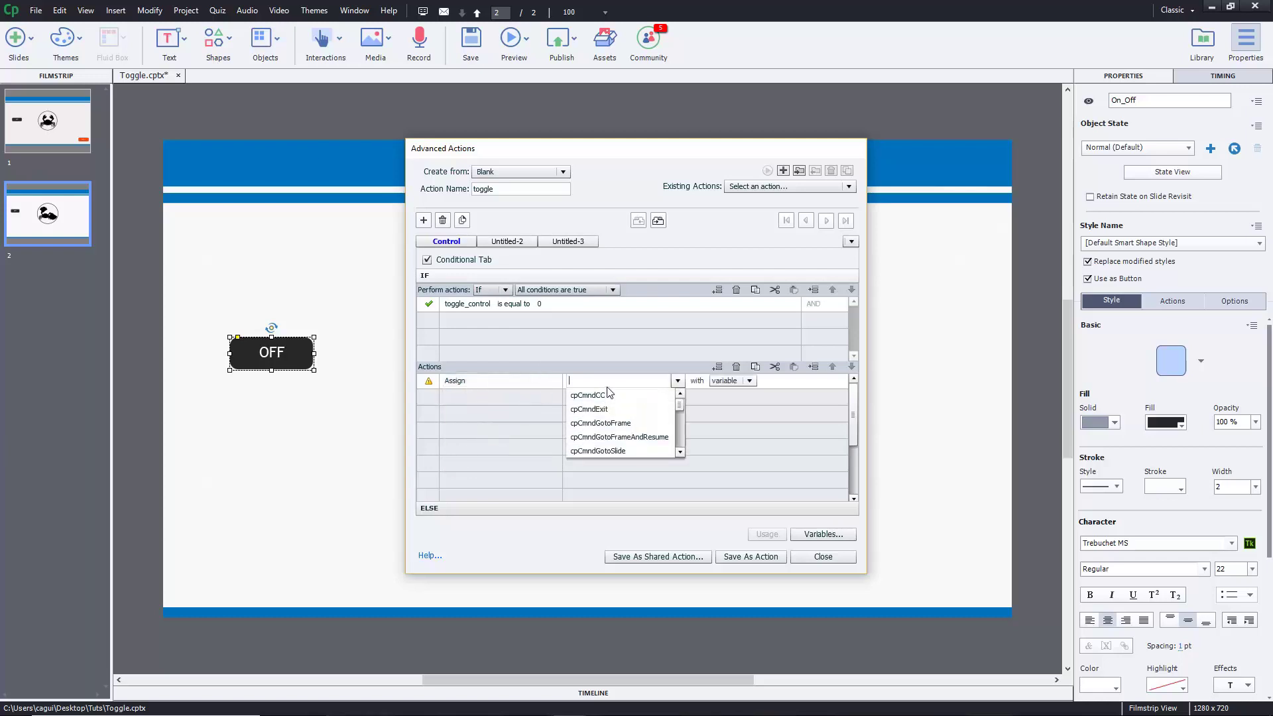
{"action": "type", "text": "toggl"}
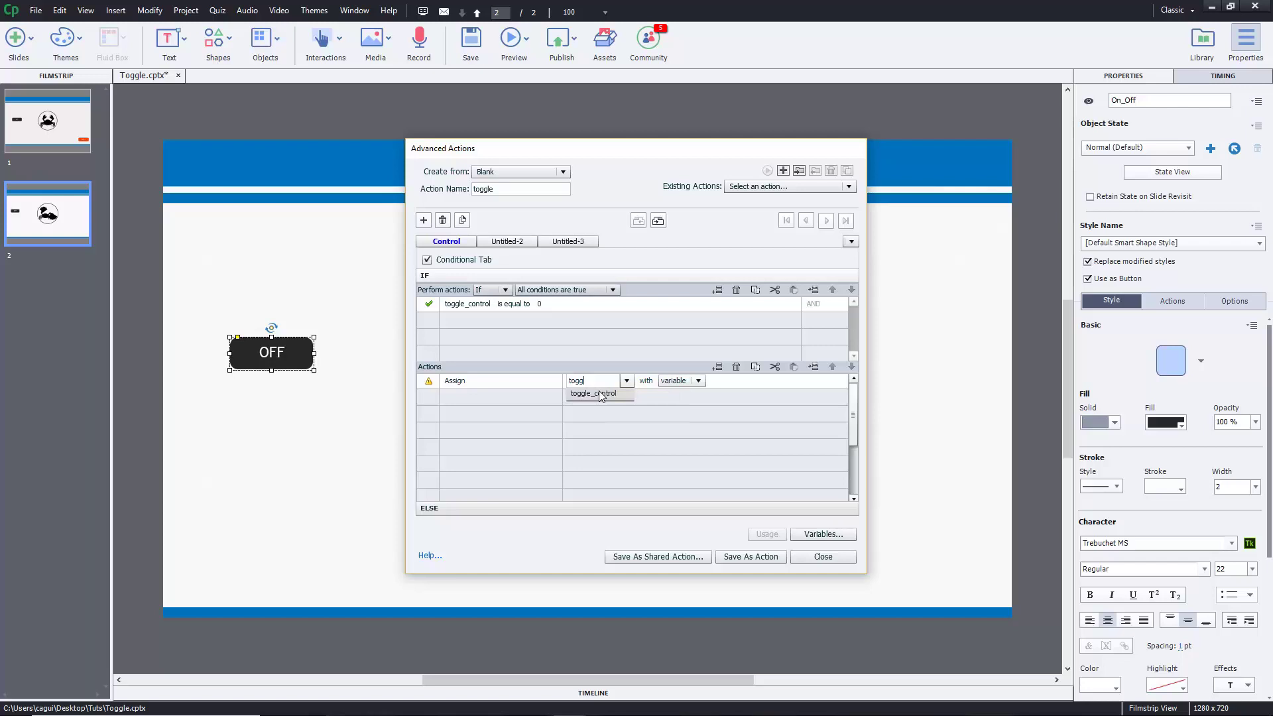
{"action": "left_click", "coordinate": [600, 399]}
{"action": "left_click", "coordinate": [655, 408]}
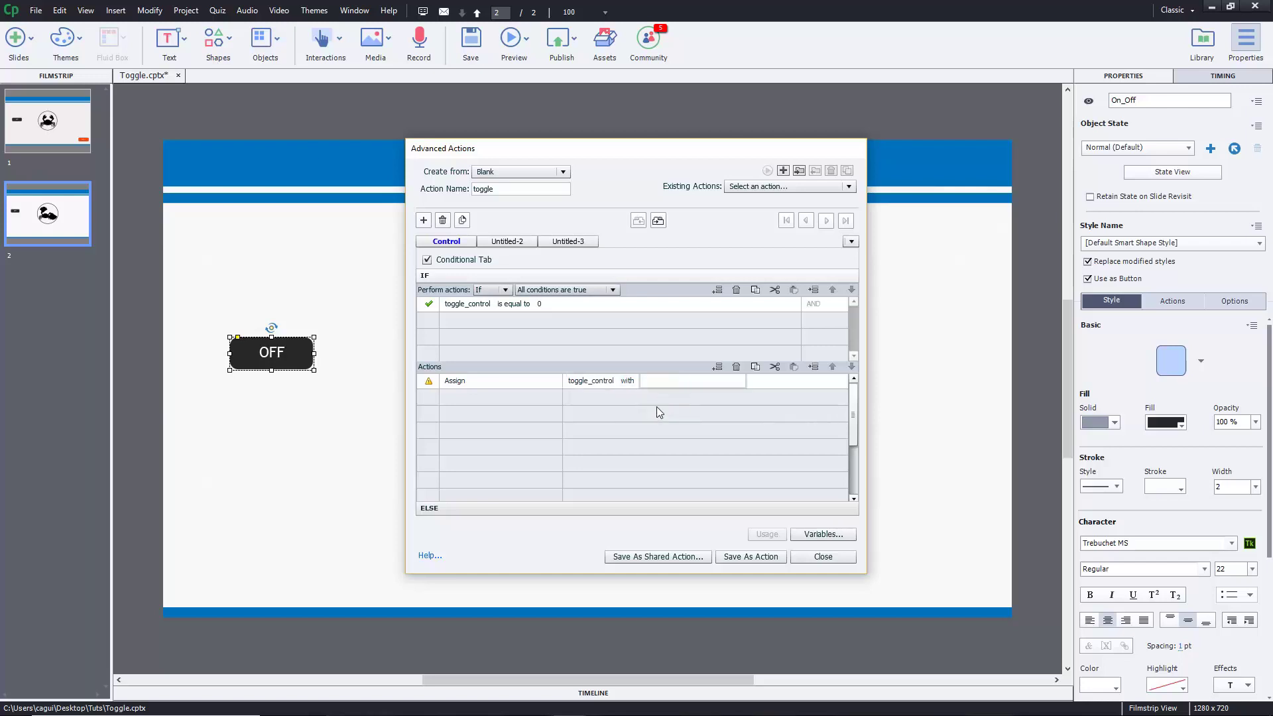
{"action": "key", "text": "Return"}
- Add IF actions changing Crab_w_shells and On_Off to their On state
{"action": "left_click", "coordinate": [494, 396]}
{"action": "left_click", "coordinate": [494, 396]}
{"action": "scroll", "coordinate": [494, 431], "scroll_direction": "down", "scroll_amount": 8}
{"action": "left_click", "coordinate": [490, 427]}
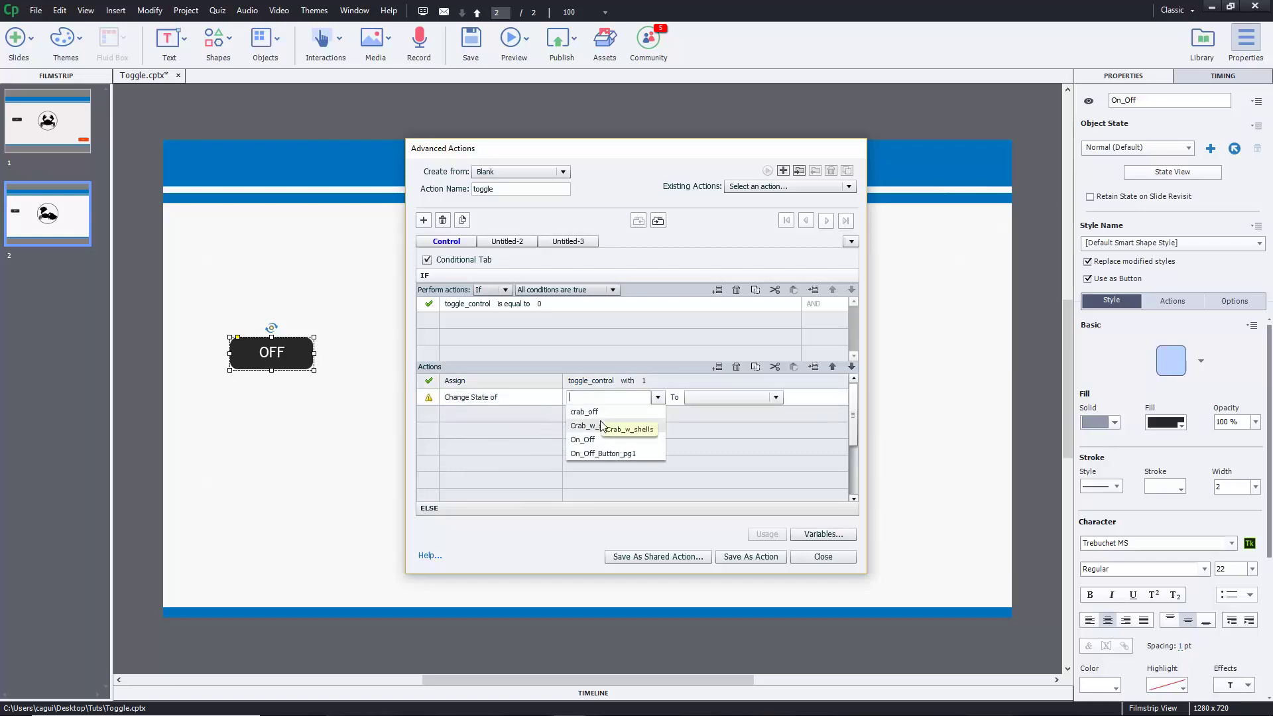
{"action": "left_click", "coordinate": [594, 425]}
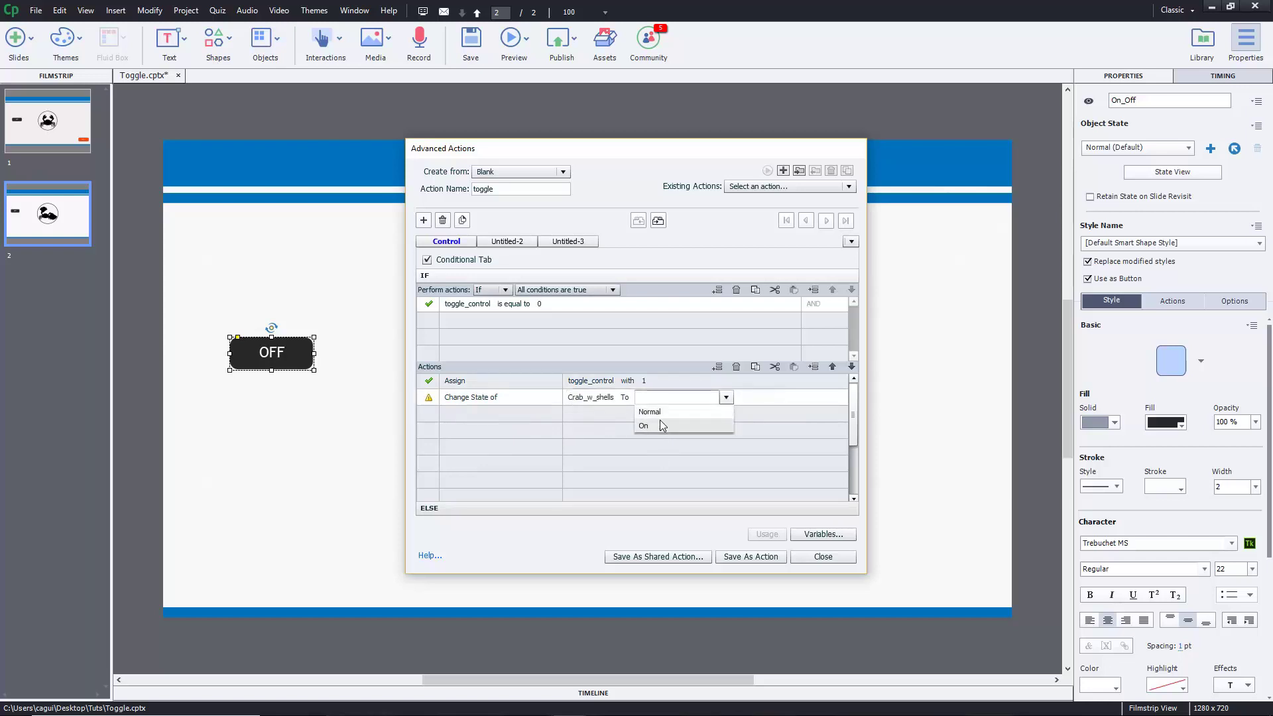
{"action": "left_click", "coordinate": [659, 425]}
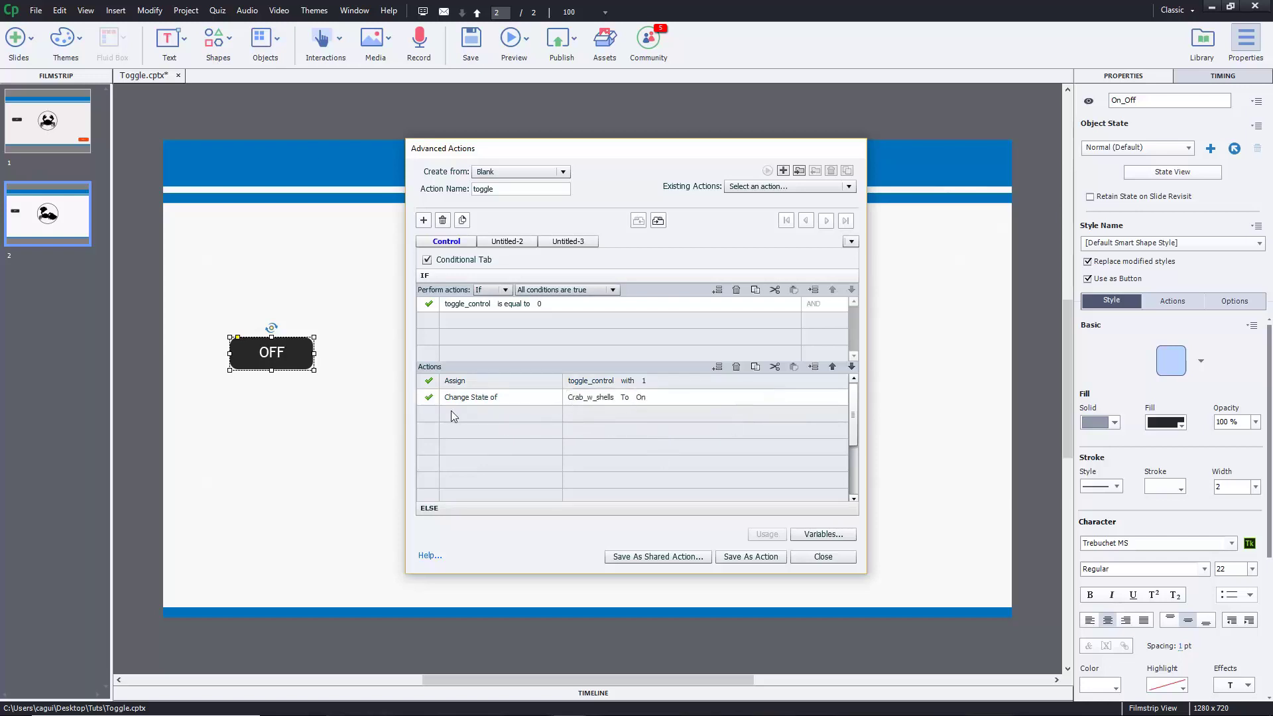
{"action": "left_click", "coordinate": [468, 415]}
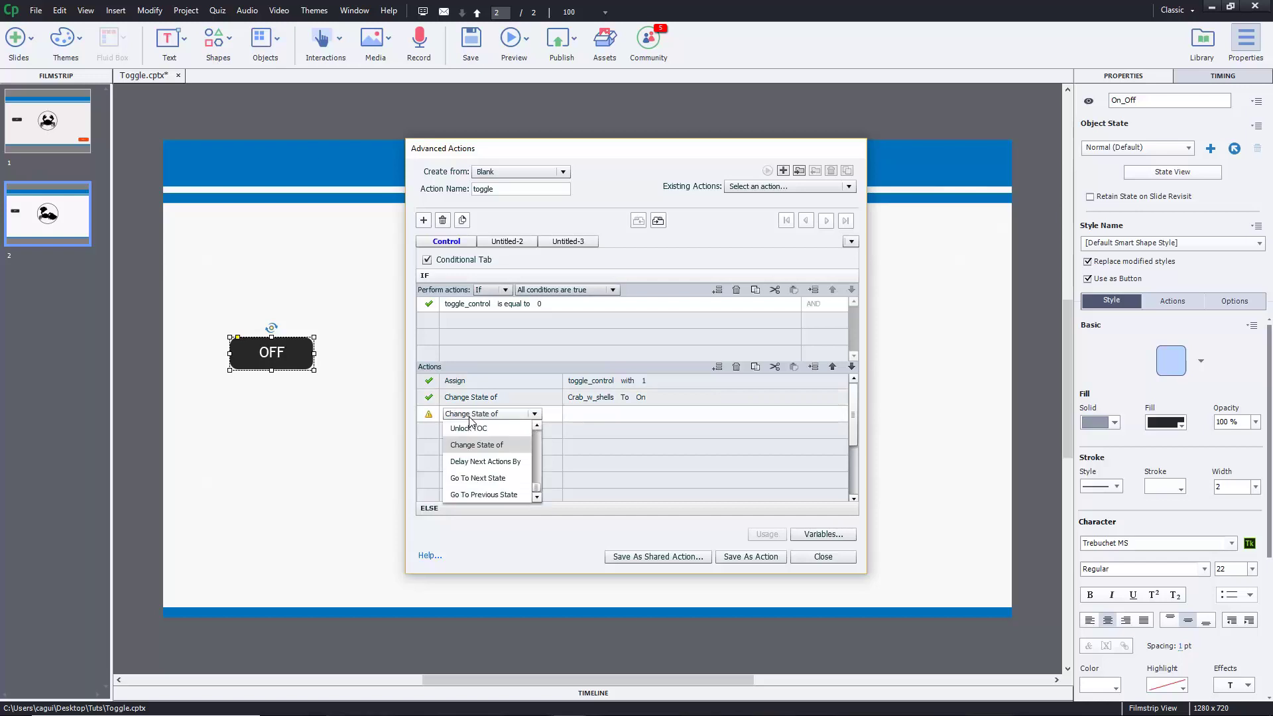
{"action": "left_click", "coordinate": [476, 445]}
{"action": "left_click", "coordinate": [613, 413]}
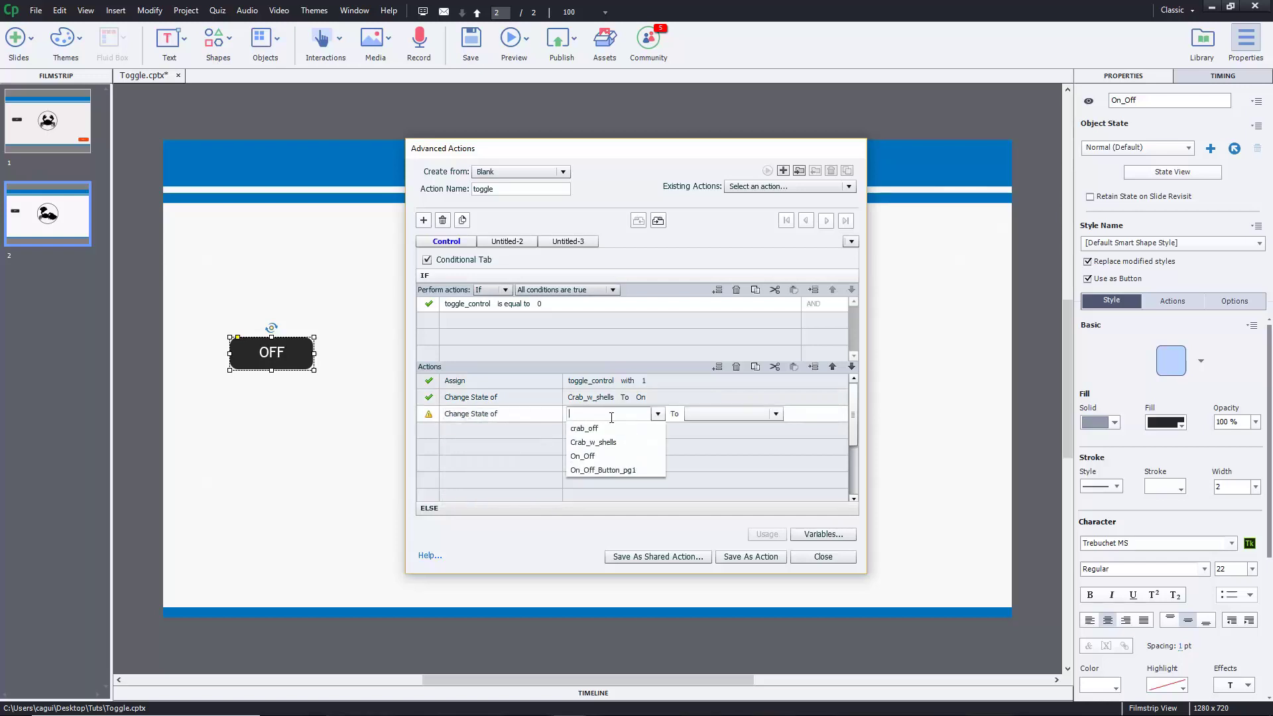
{"action": "left_click", "coordinate": [604, 457]}
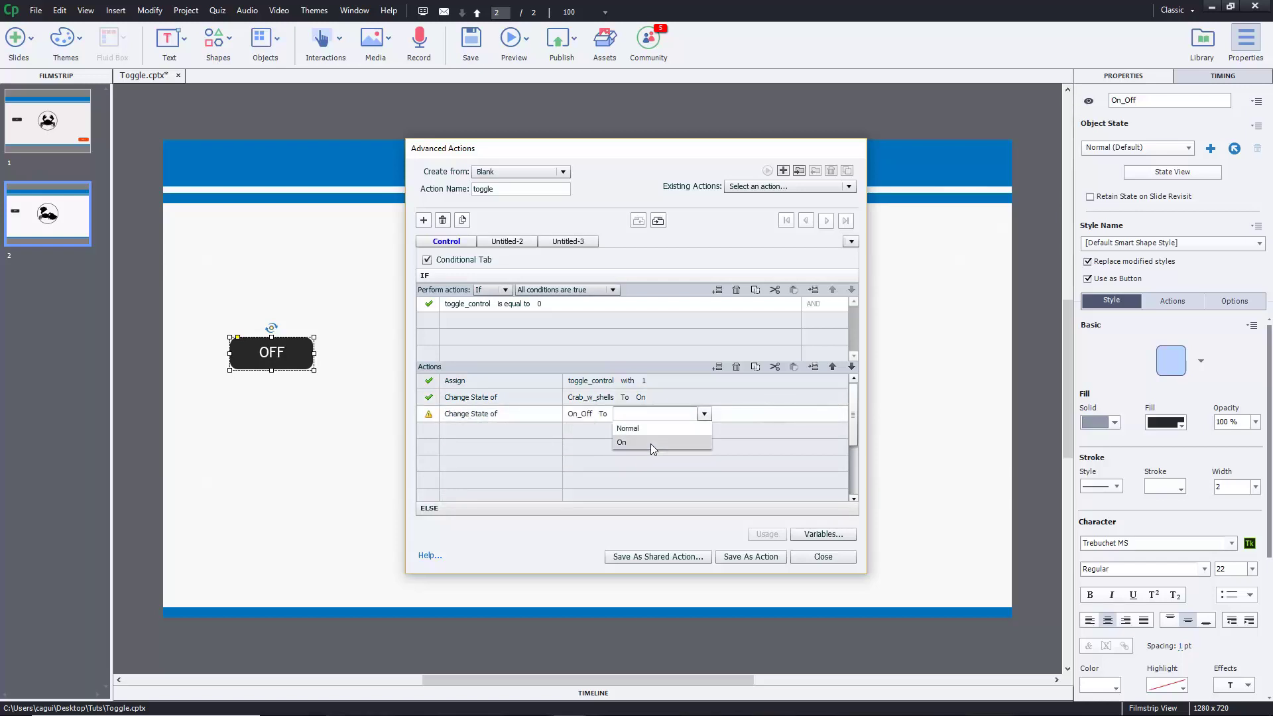
{"action": "left_click", "coordinate": [650, 444]}
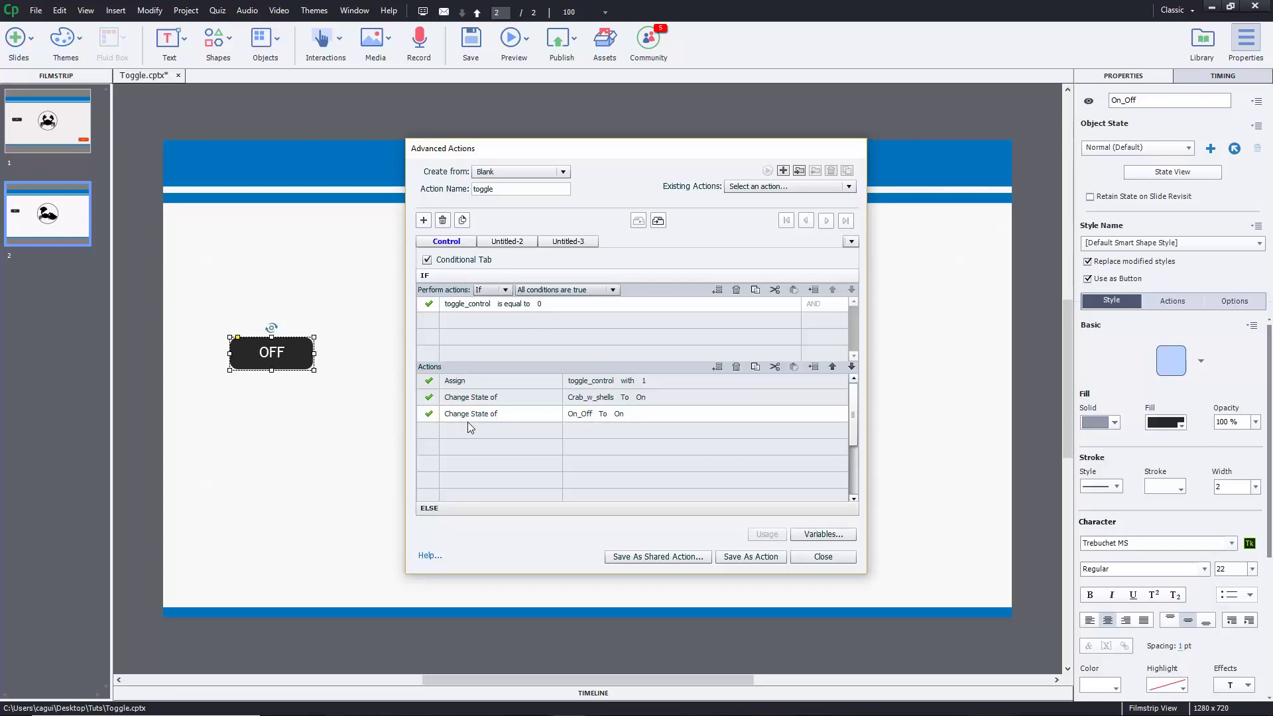
- In the ELSE branch, assign the literal value 0 to toggle_control
{"action": "left_click", "coordinate": [435, 510]}
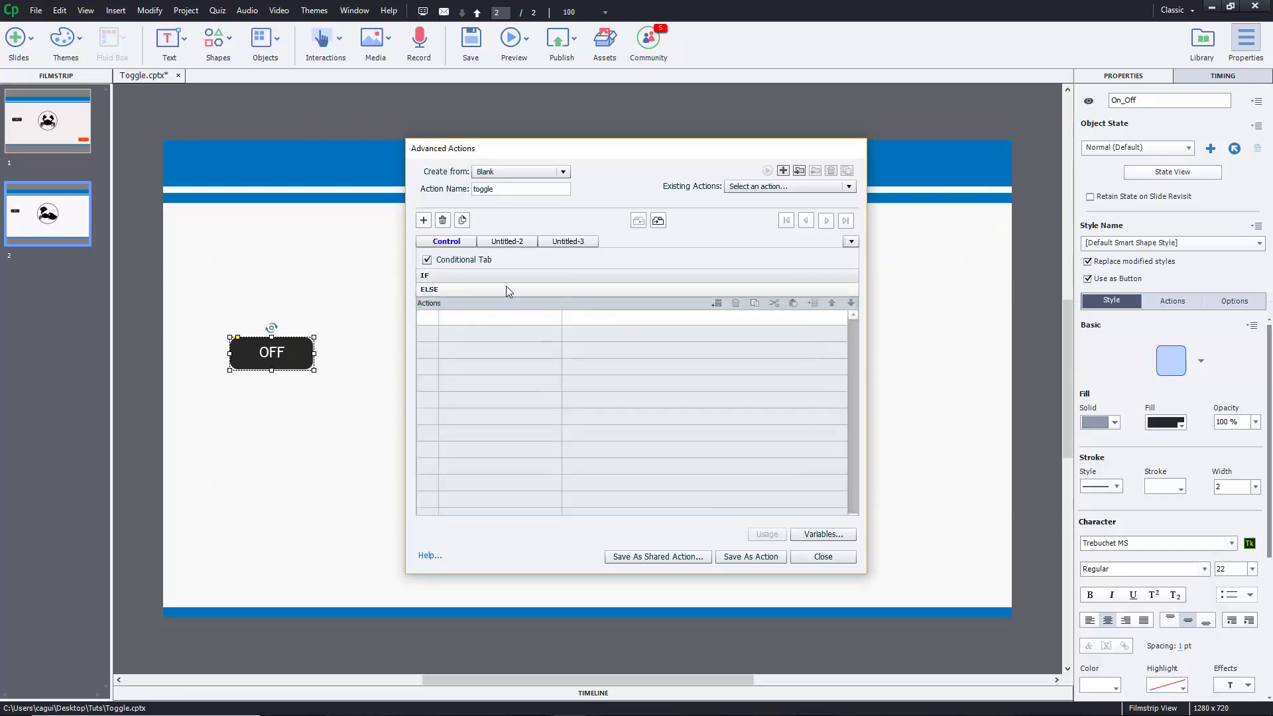
{"action": "left_click", "coordinate": [474, 319]}
{"action": "scroll", "coordinate": [473, 322], "scroll_direction": "up", "scroll_amount": 1}
{"action": "scroll", "coordinate": [472, 318], "scroll_direction": "down", "scroll_amount": 3}
{"action": "left_click", "coordinate": [475, 339]}
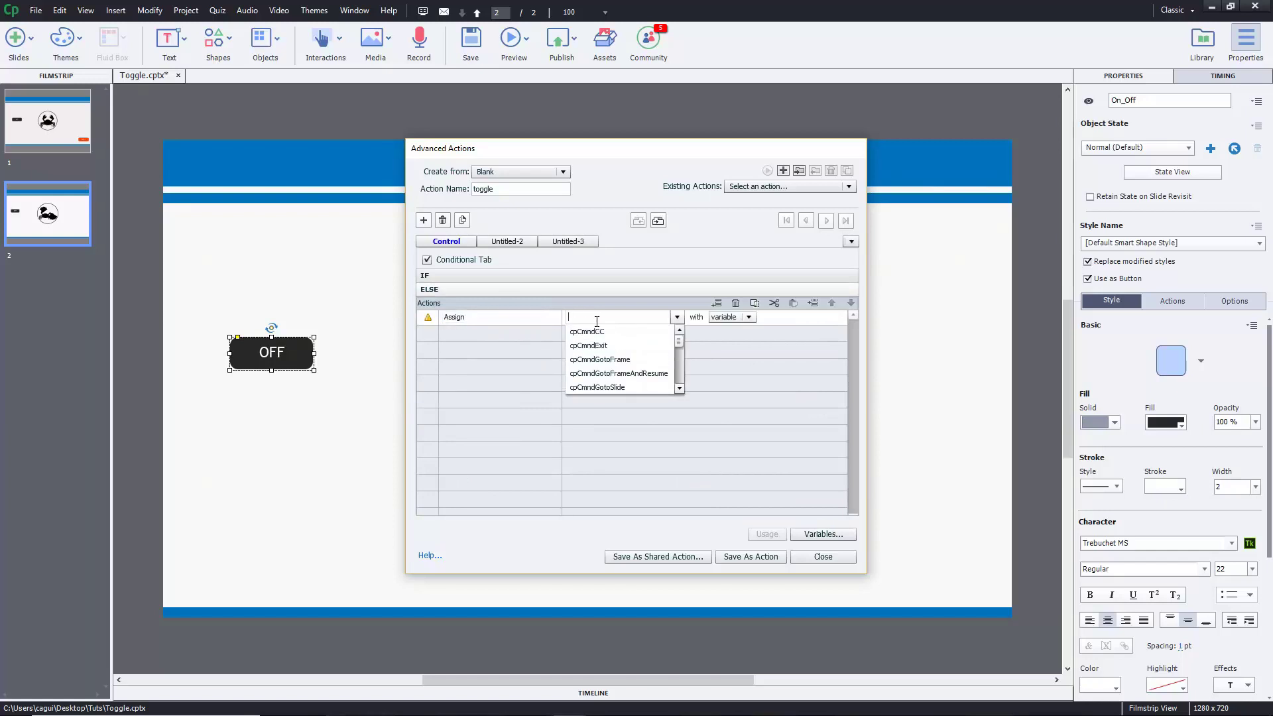
{"action": "type", "text": "togg"}
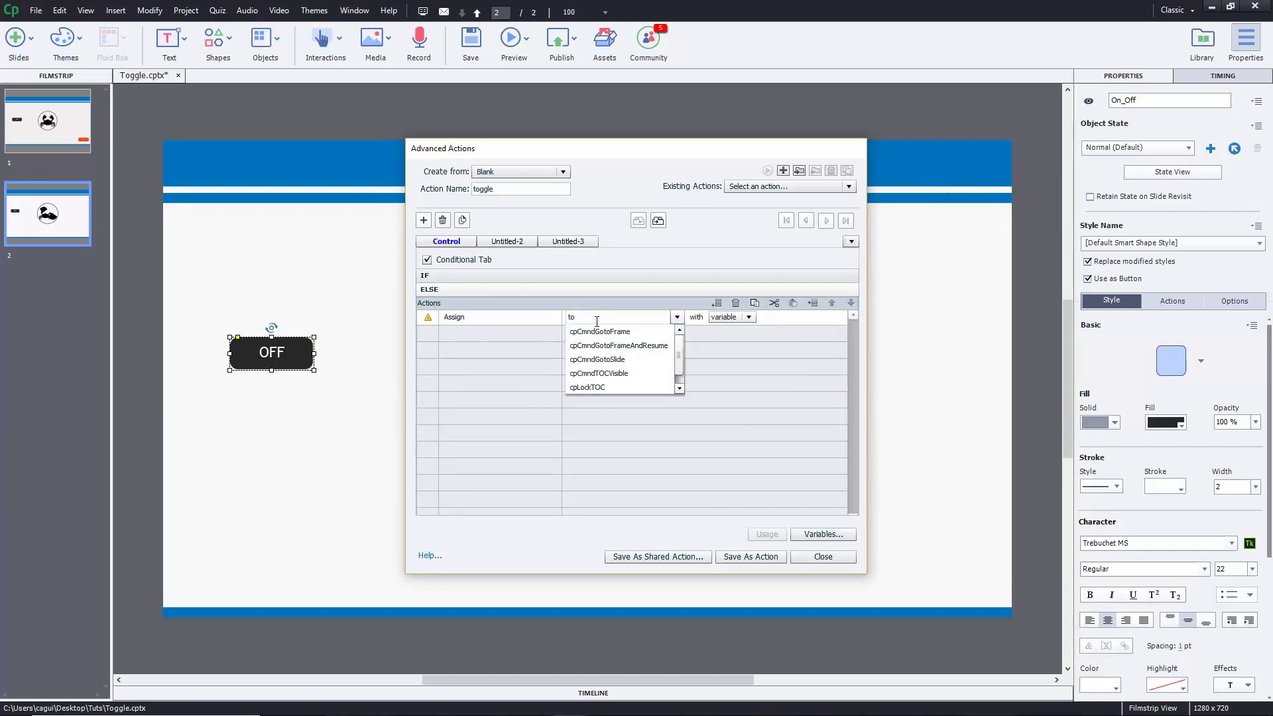
{"action": "left_click", "coordinate": [603, 334]}
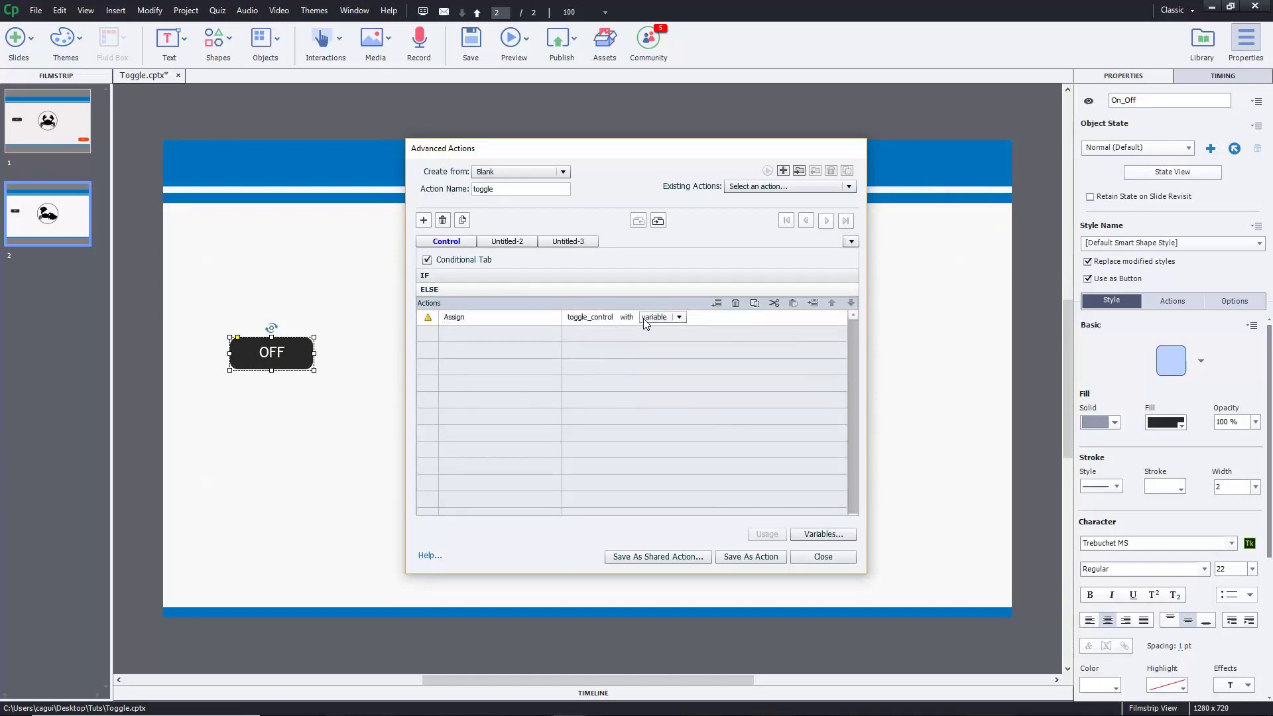
{"action": "left_click", "coordinate": [643, 318]}
{"action": "type", "text": "0"}
{"action": "left_click", "coordinate": [475, 332]}
- Add ELSE actions changing Crab_w_shells and On_Off to Normal, then save the toggle action
{"action": "left_click", "coordinate": [475, 333]}
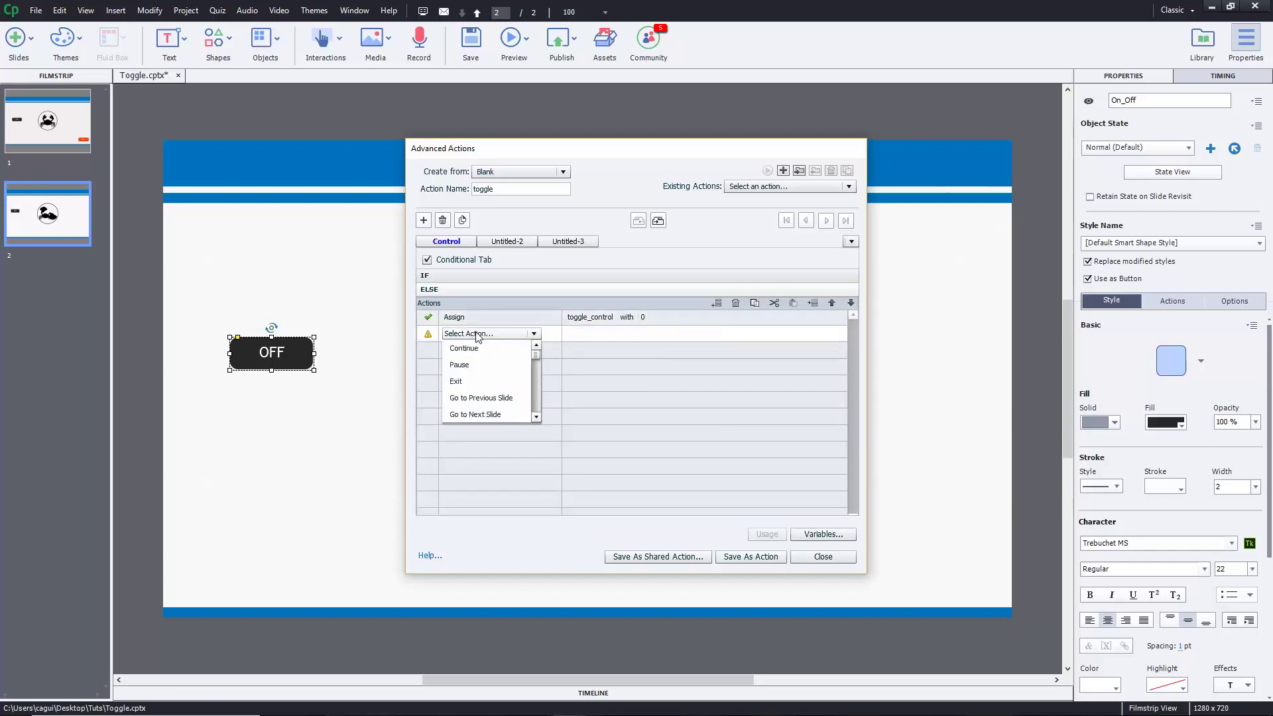
{"action": "scroll", "coordinate": [481, 342], "scroll_direction": "down", "scroll_amount": 5}
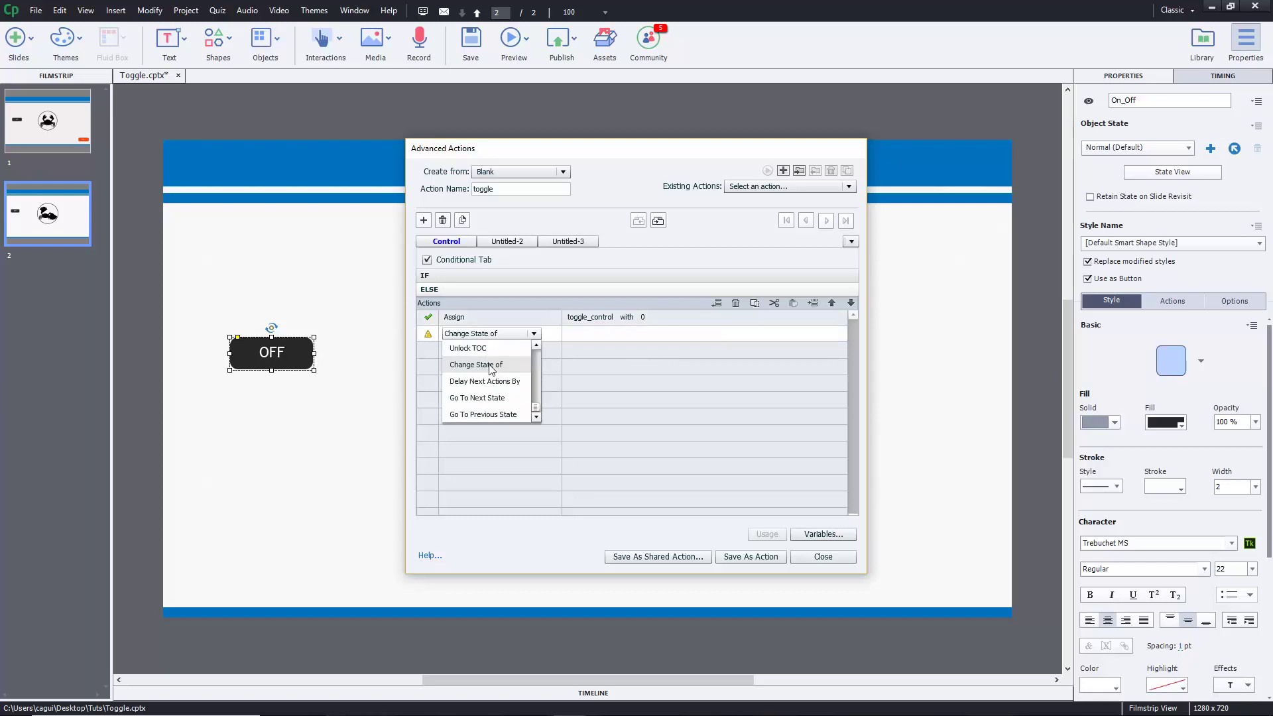
{"action": "left_click", "coordinate": [477, 349]}
{"action": "left_click", "coordinate": [590, 358]}
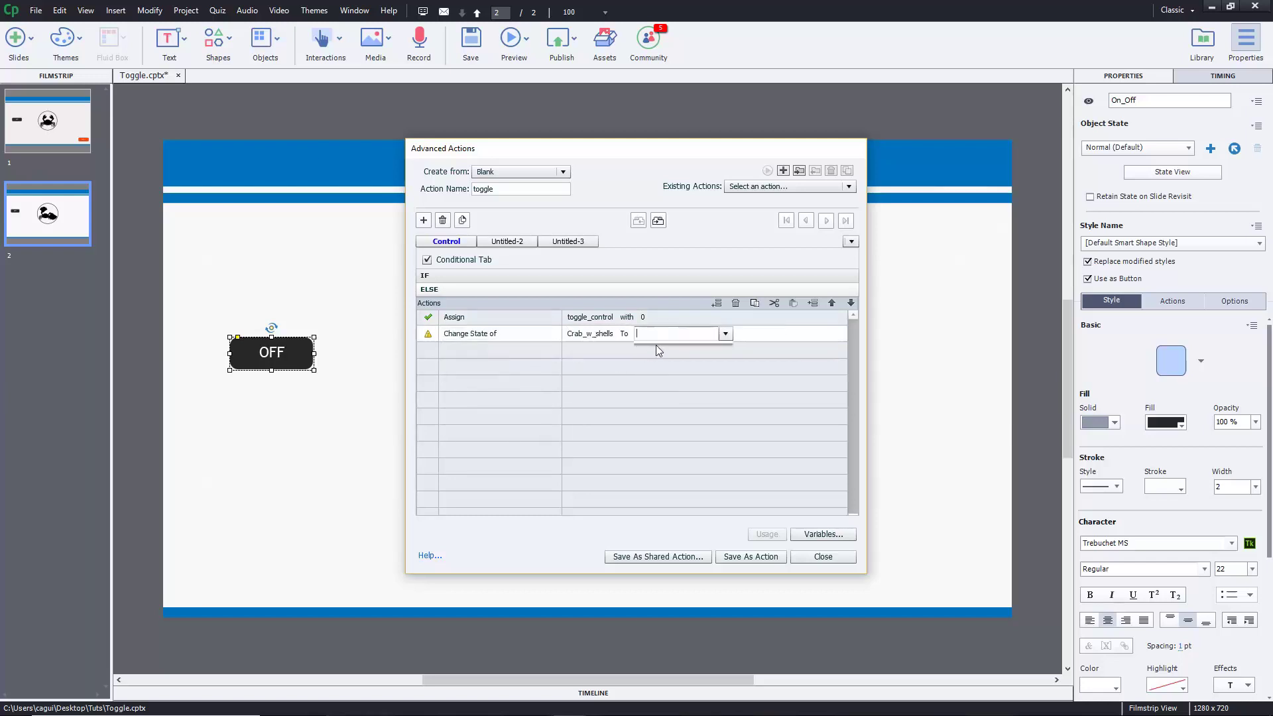
{"action": "left_click", "coordinate": [679, 351]}
{"action": "left_click", "coordinate": [468, 350]}
{"action": "scroll", "coordinate": [482, 382], "scroll_direction": "down", "scroll_amount": 5}
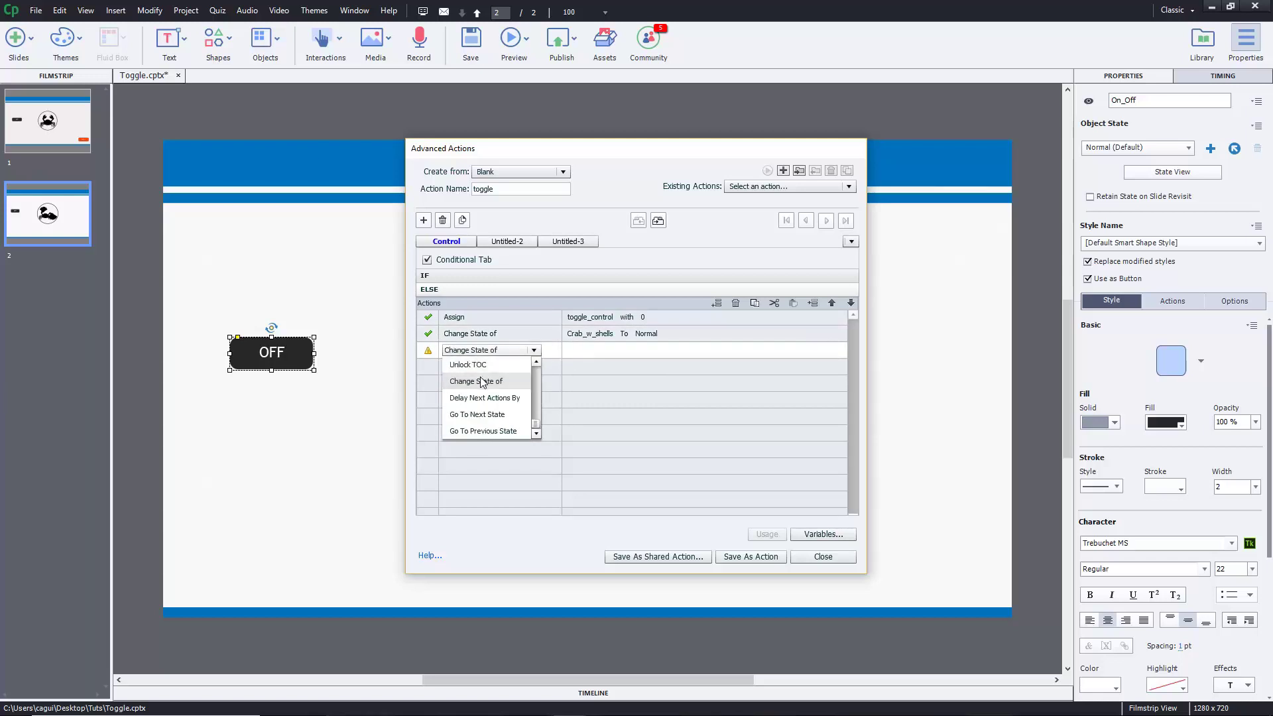
{"action": "left_click", "coordinate": [482, 383]}
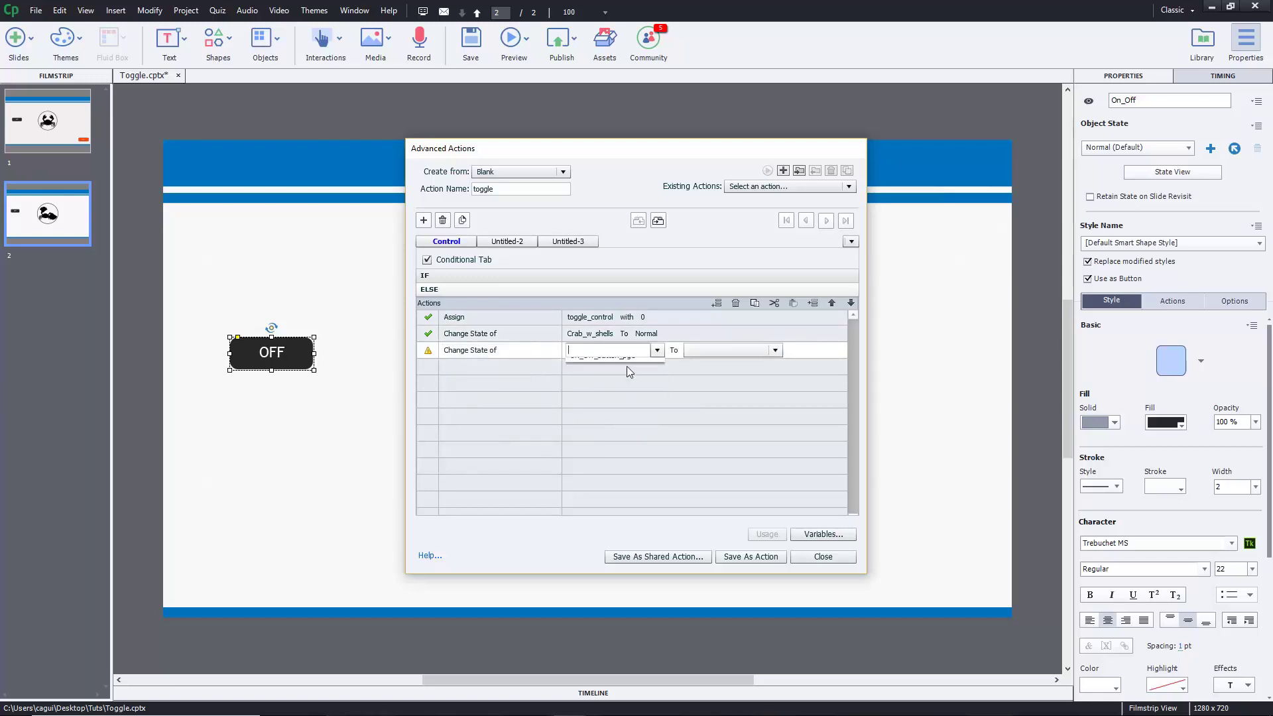
{"action": "left_click", "coordinate": [646, 363]}
{"action": "left_click", "coordinate": [634, 366]}
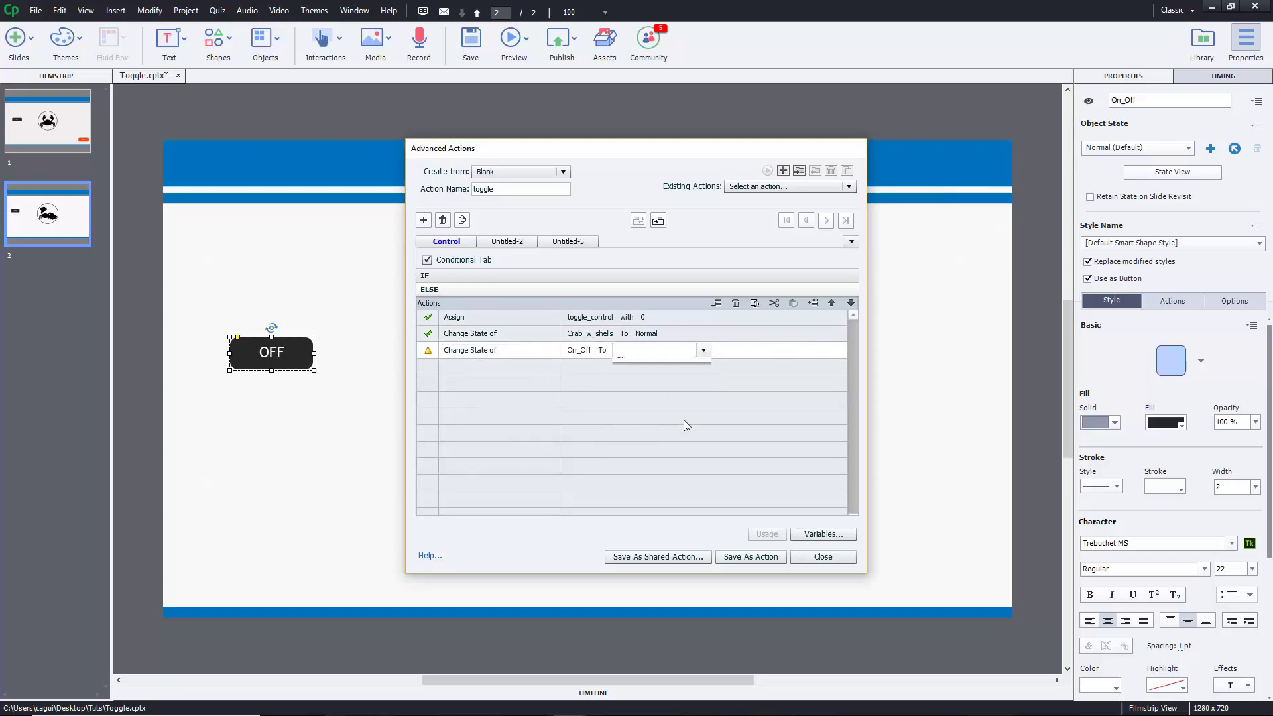
{"action": "left_click", "coordinate": [751, 559]}
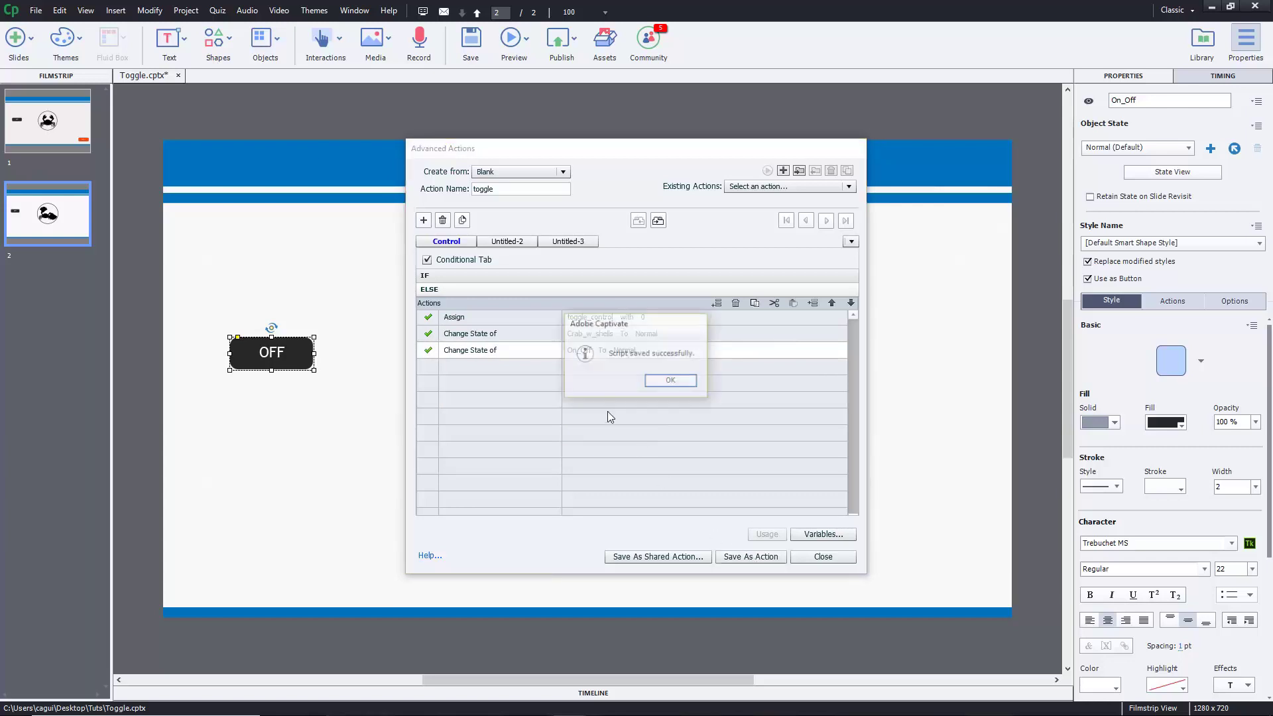
- Dismiss the save confirmation, review the IF and ELSE actions, and close Advanced Actions
{"action": "left_click", "coordinate": [670, 381]}
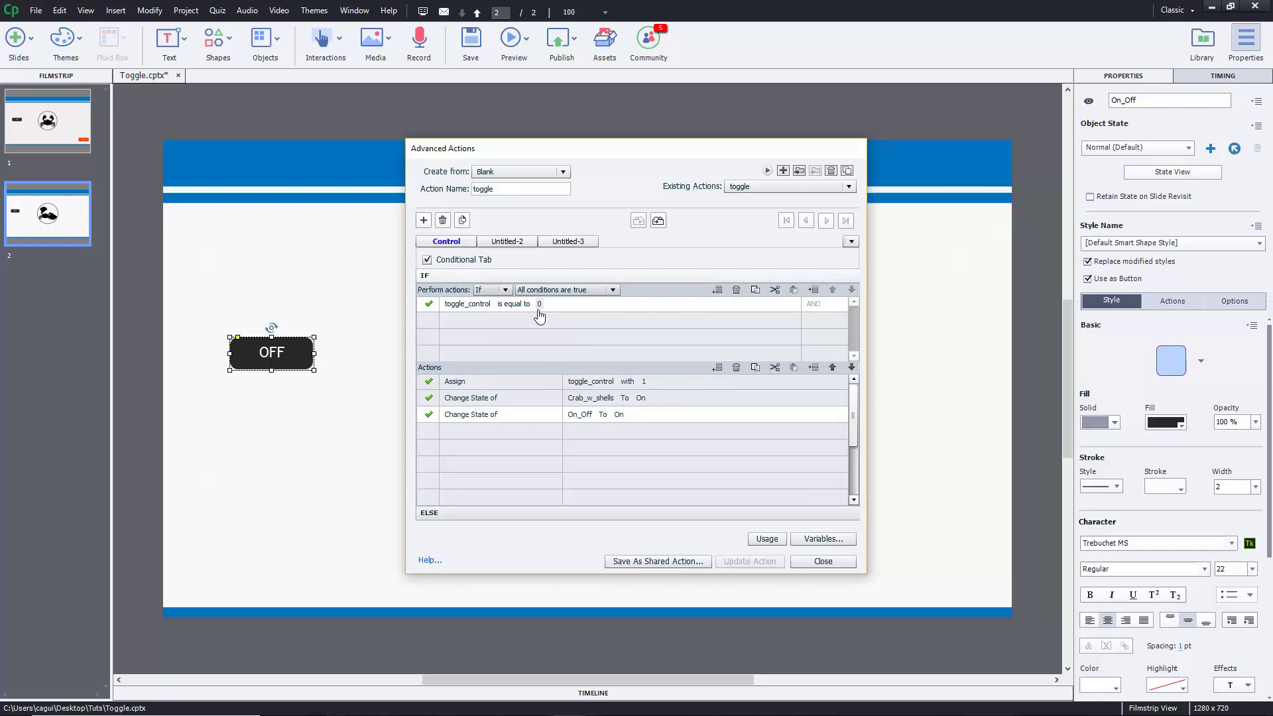
{"action": "left_click", "coordinate": [483, 509]}
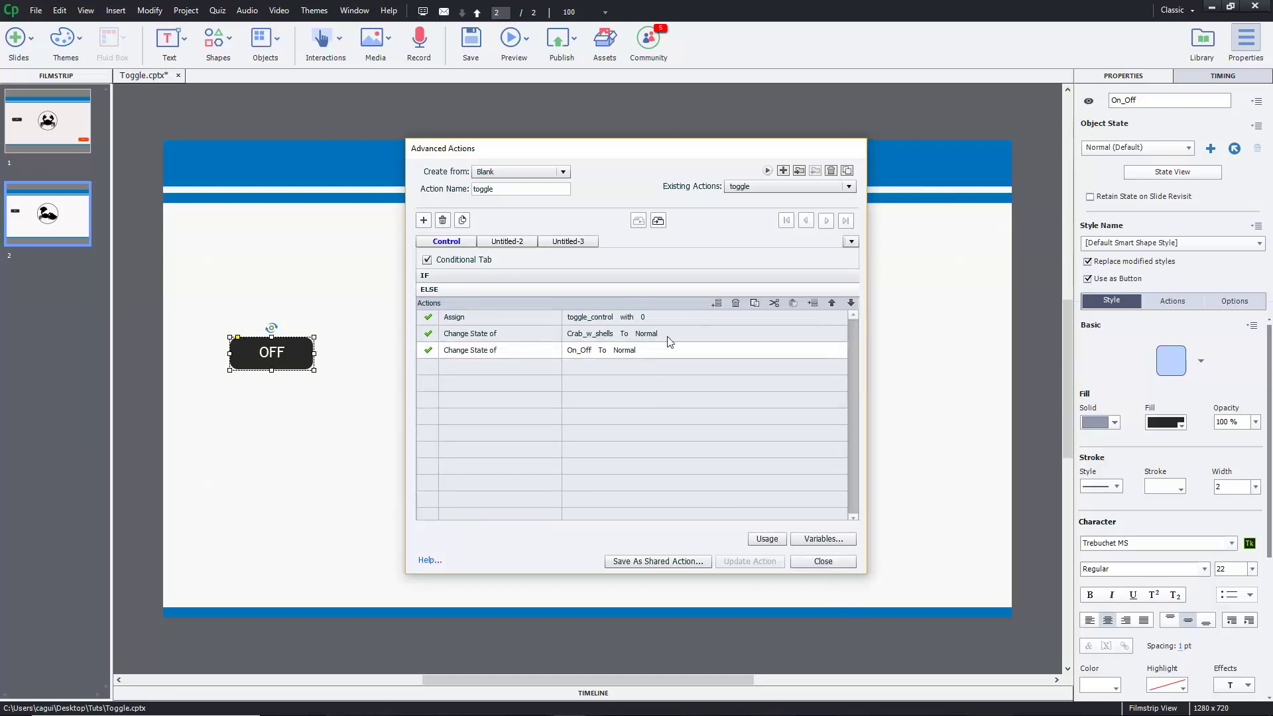
{"action": "left_click", "coordinate": [820, 561]}
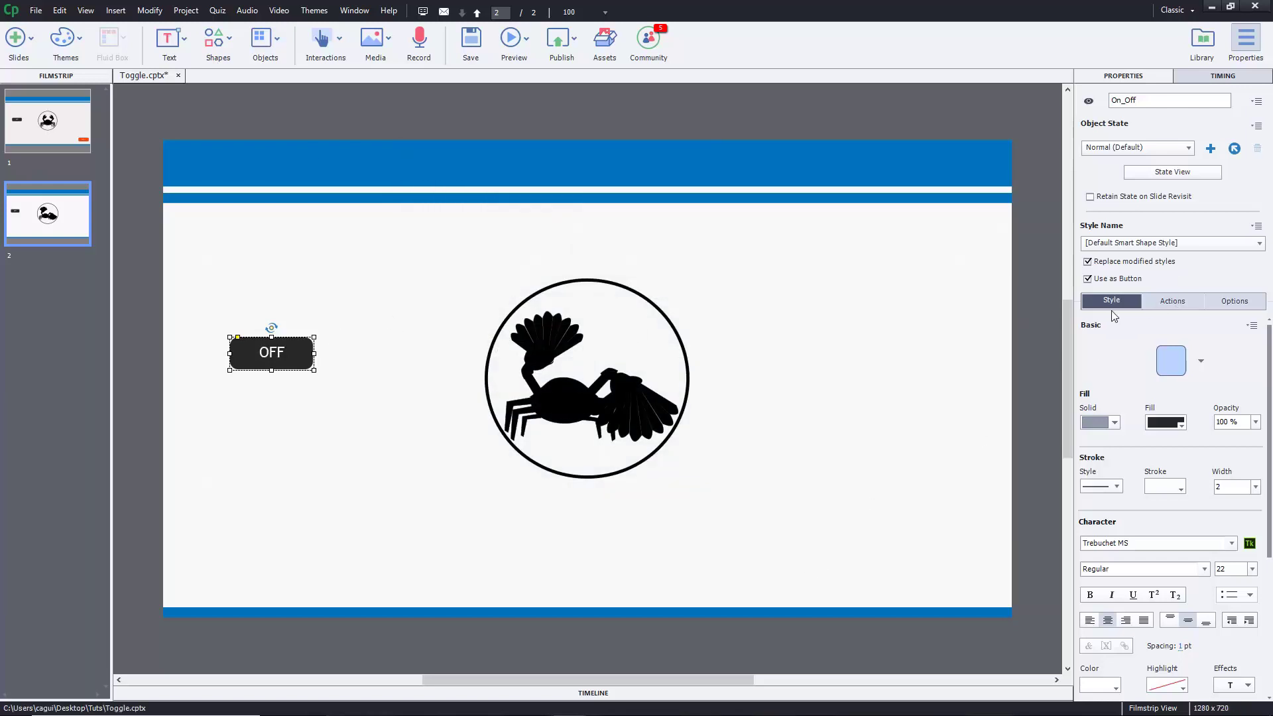
- Set the On_Off button's On Success to Execute Advanced Actions with script toggle, then show preview options
{"action": "left_click", "coordinate": [1173, 302]}
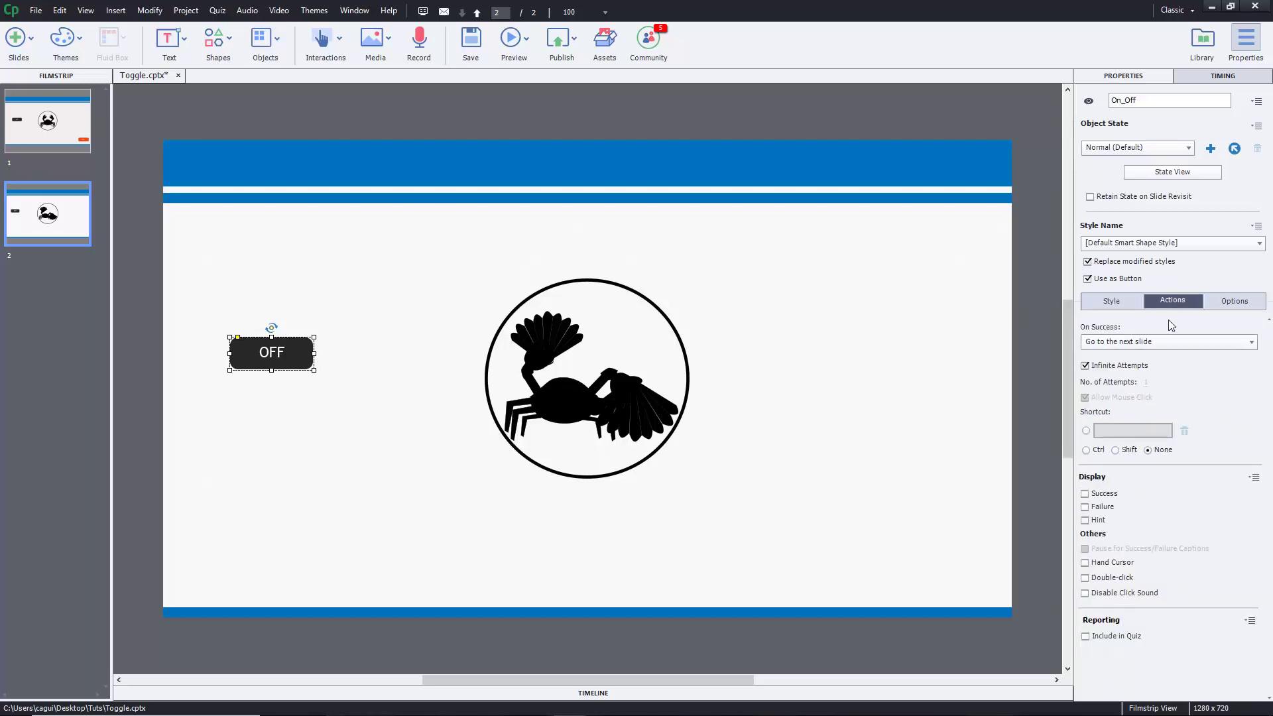
{"action": "left_click", "coordinate": [1131, 342]}
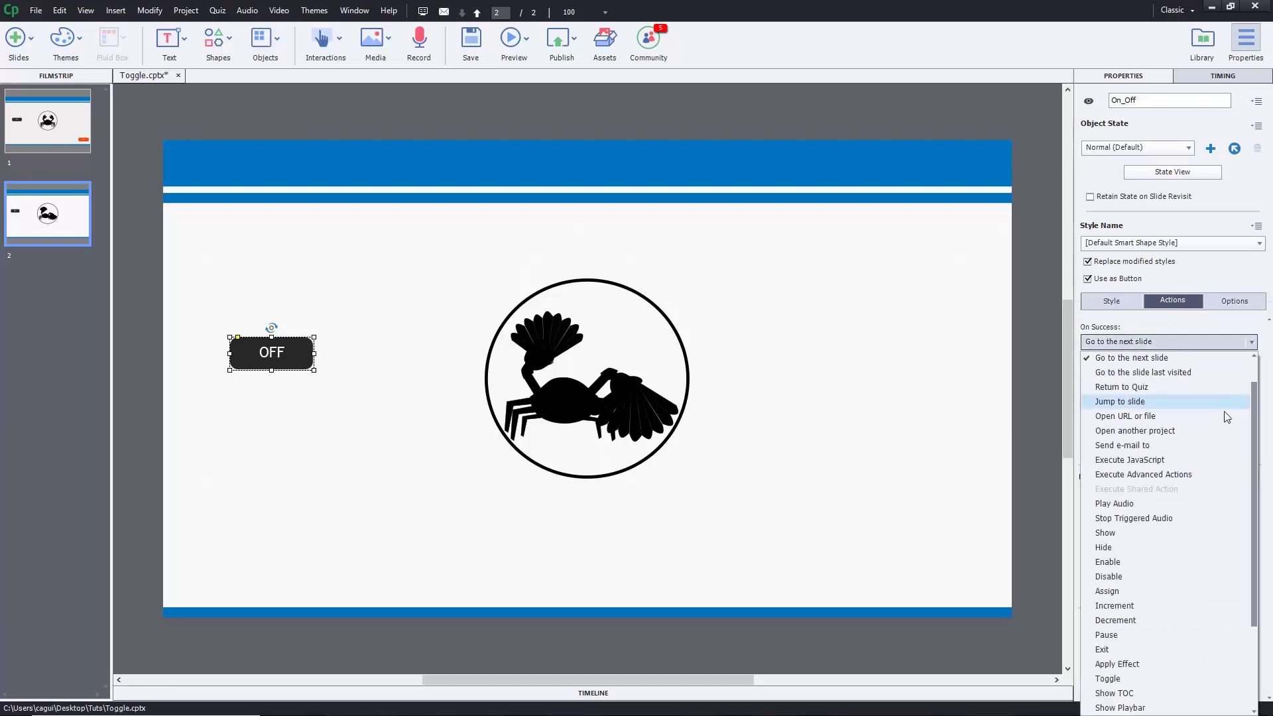
{"action": "left_click", "coordinate": [1161, 474]}
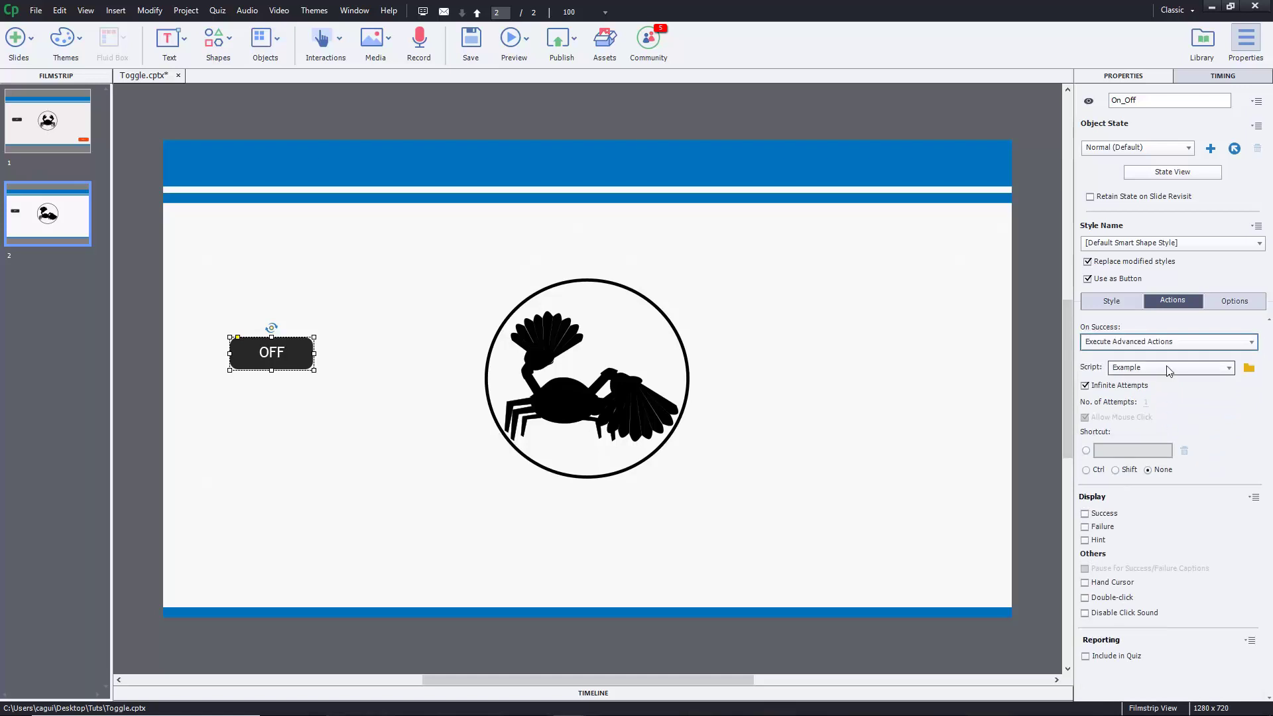
{"action": "left_click", "coordinate": [1168, 368]}
{"action": "left_click", "coordinate": [1150, 396]}
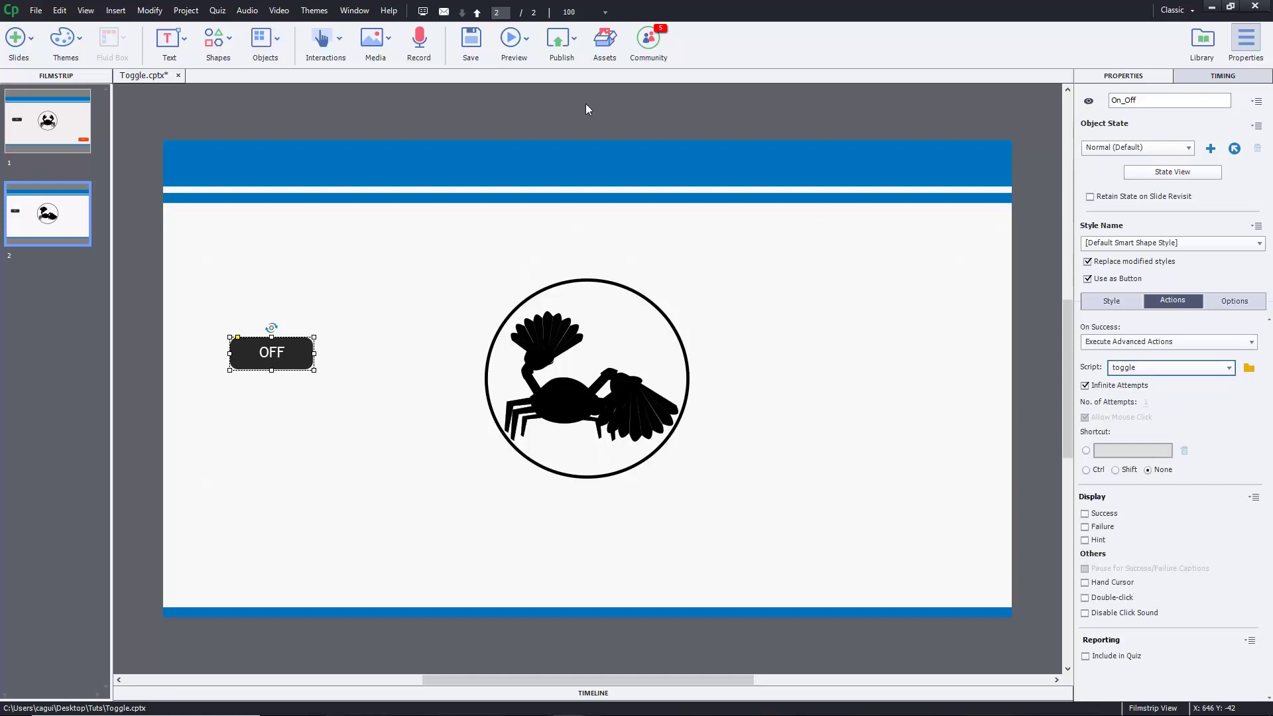
{"action": "left_click", "coordinate": [523, 40]}
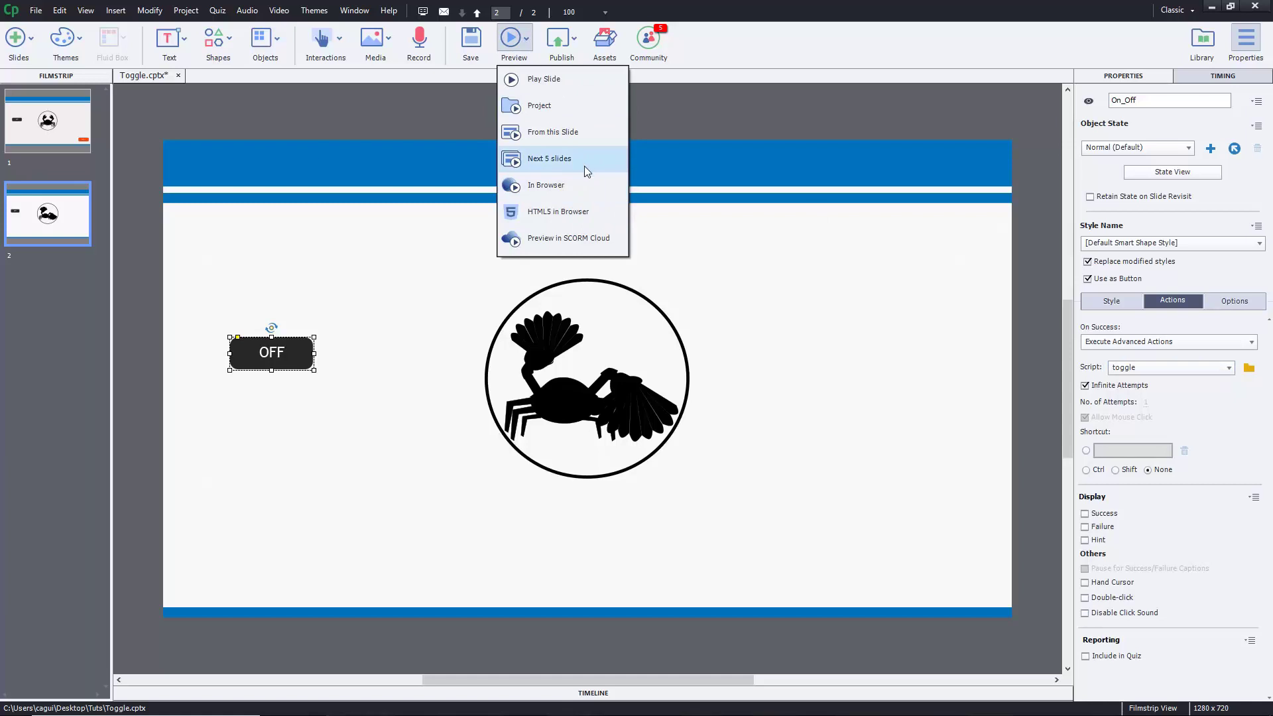
- Preview as HTML5 in browser, toggle slide 1's crab button ON/OFF twice, then go to slide 2
{"action": "left_click", "coordinate": [584, 211]}
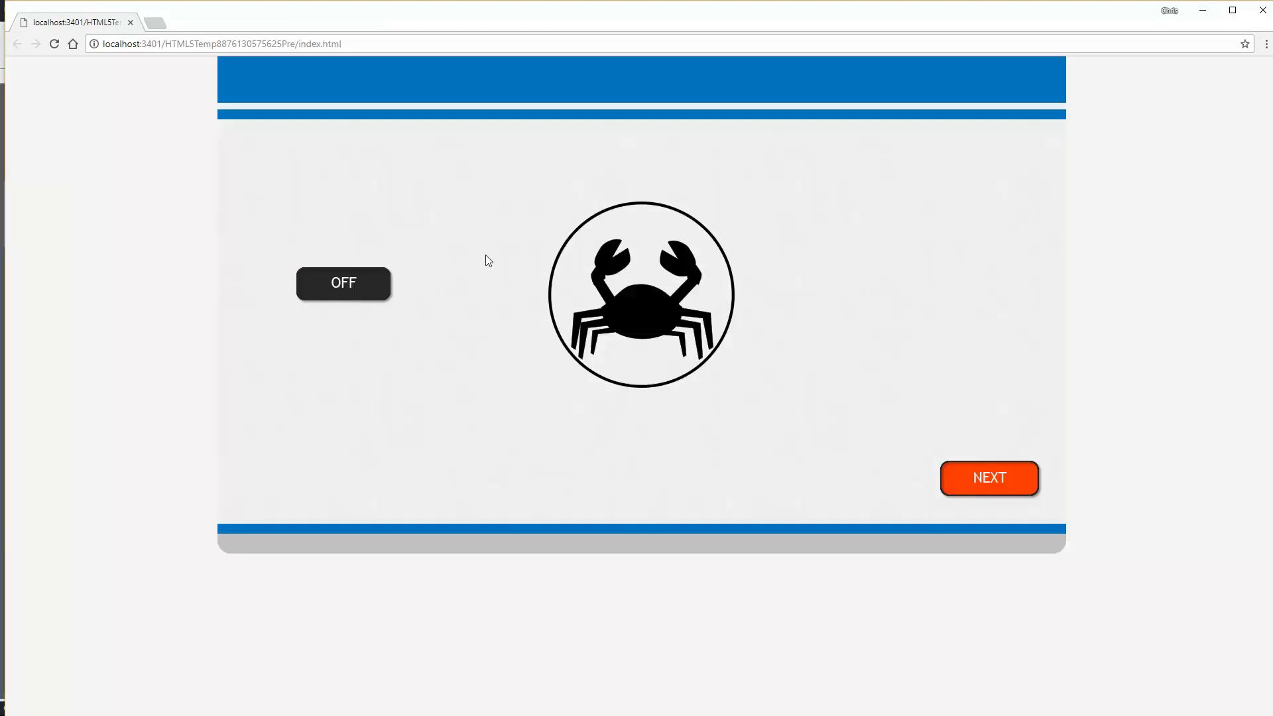
{"action": "left_click", "coordinate": [360, 285]}
{"action": "left_click", "coordinate": [360, 284]}
{"action": "left_click", "coordinate": [360, 284]}
{"action": "left_click", "coordinate": [361, 285]}
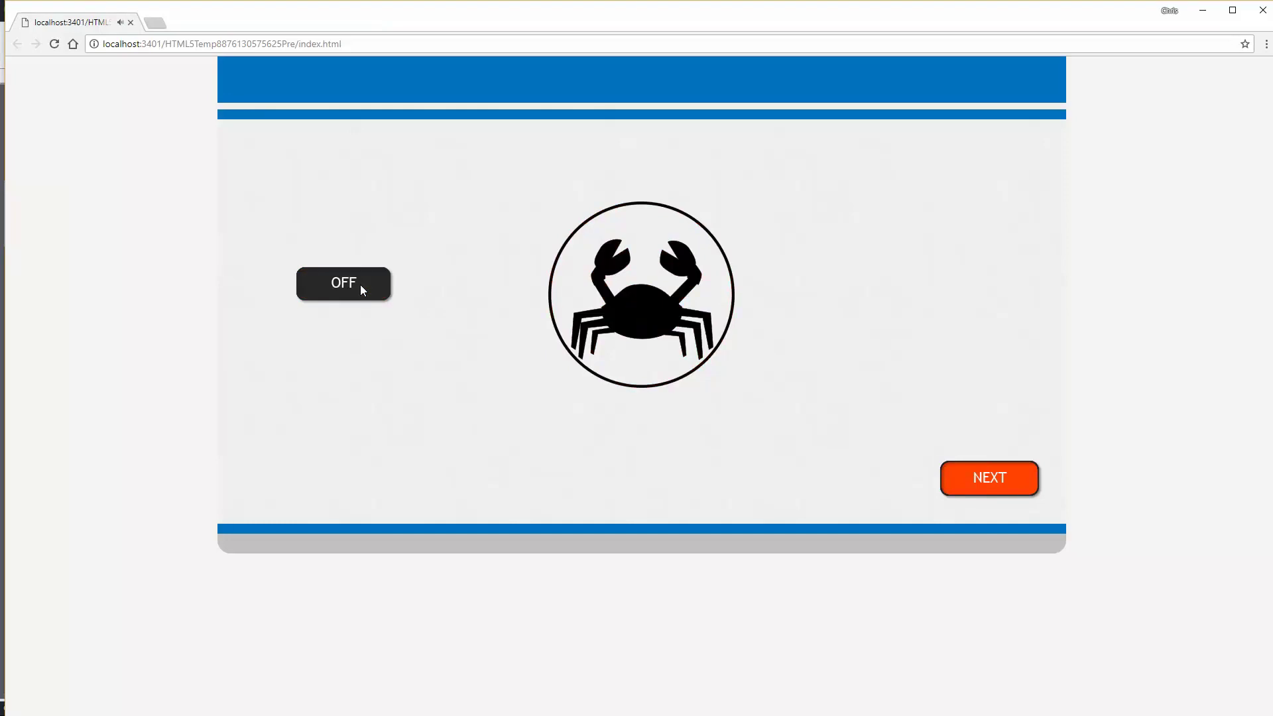
{"action": "left_click", "coordinate": [975, 479]}
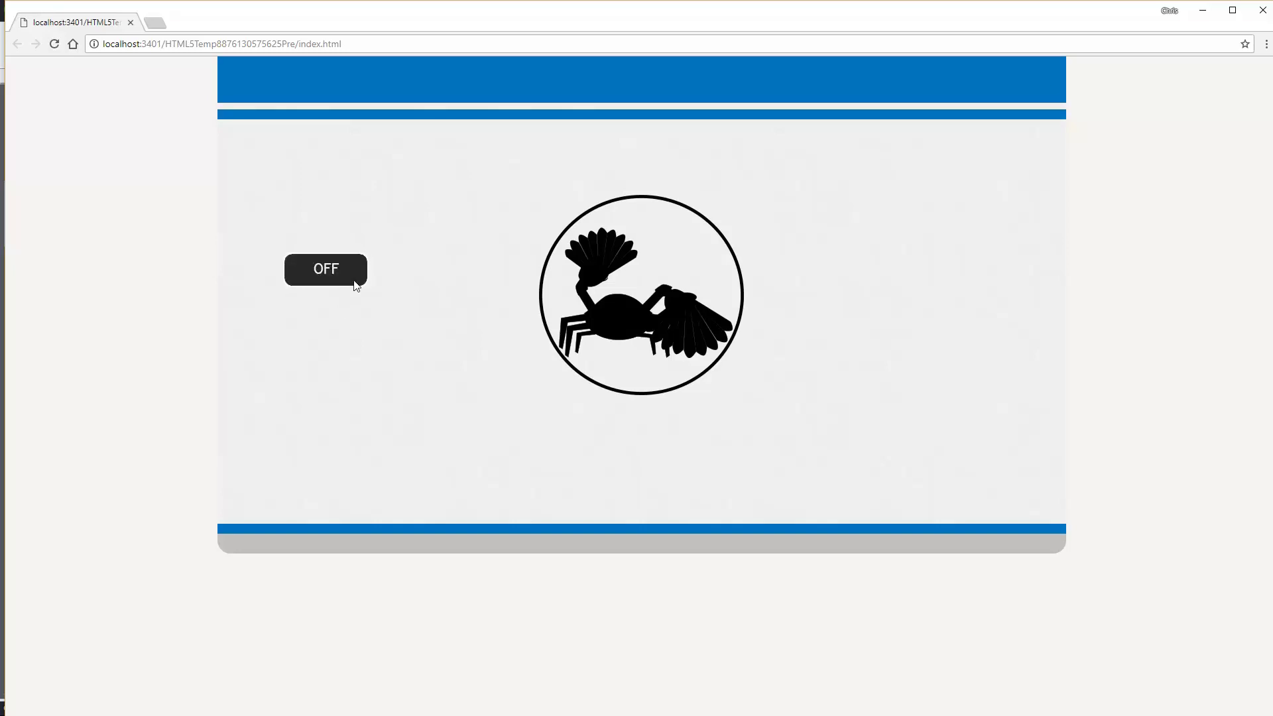
- Toggle slide 2's button ON, OFF, ON, OFF, ON, ending with the red crab-with-shells
{"action": "left_click", "coordinate": [351, 273]}
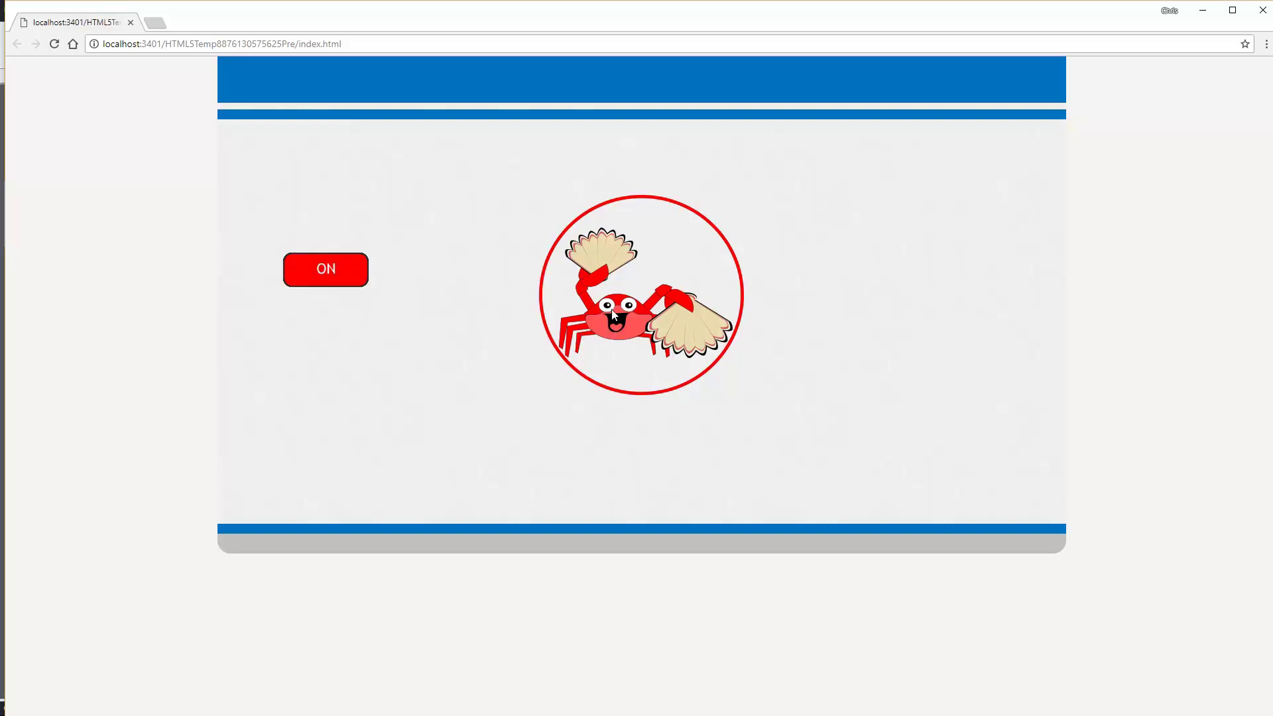
{"action": "left_click", "coordinate": [336, 270]}
{"action": "left_click", "coordinate": [331, 269]}
{"action": "left_click", "coordinate": [325, 268]}
{"action": "left_click", "coordinate": [342, 284]}
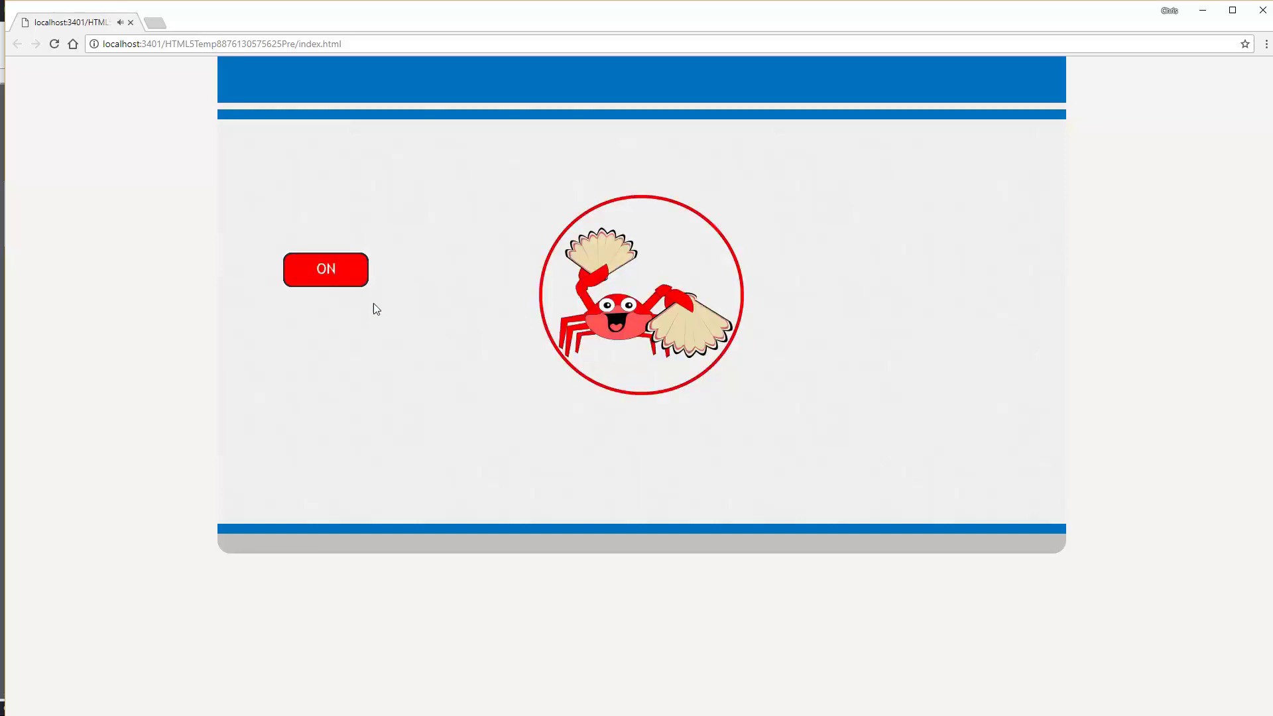